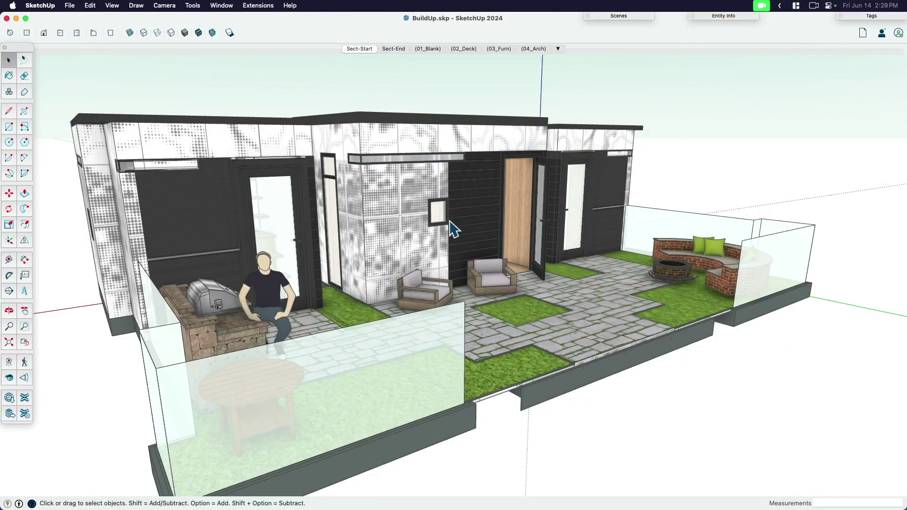
# Select the house-and-deck model, expand its tags list and turn on Color by Tag.
pyautogui.scroll(-3, 453, 228)
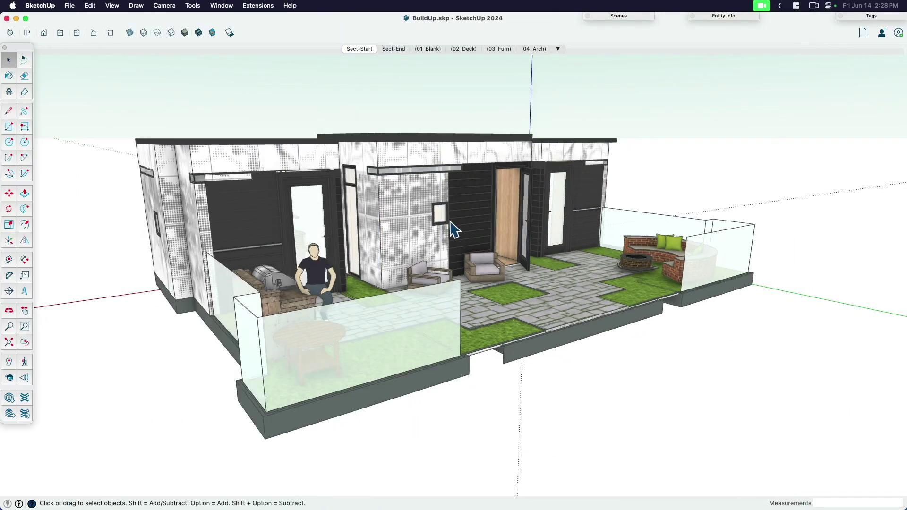
pyautogui.moveTo(454, 228); pyautogui.dragTo(365, 282, button='middle')
pyautogui.click(449, 279)
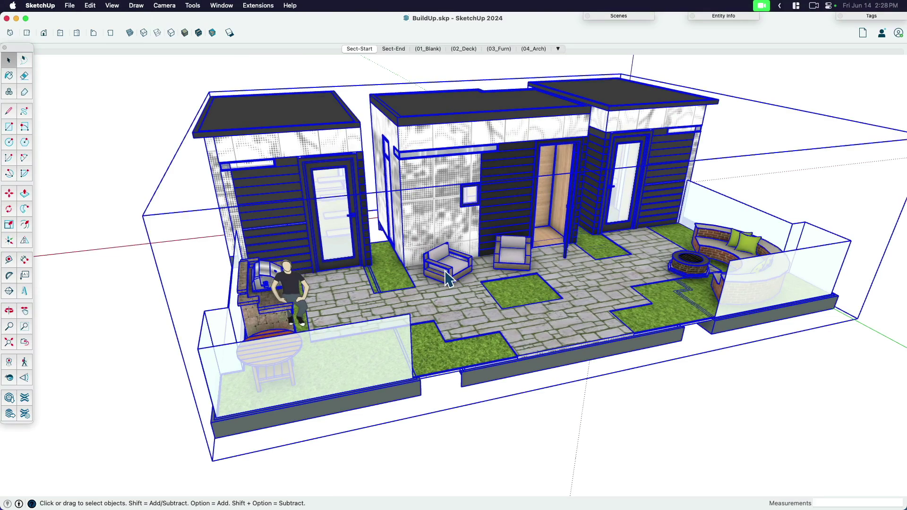
pyautogui.click(883, 17)
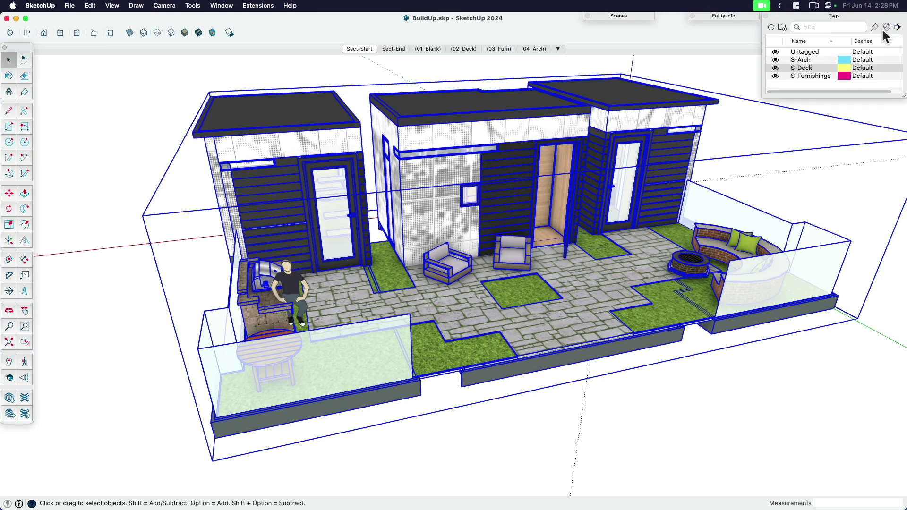
pyautogui.click(886, 27)
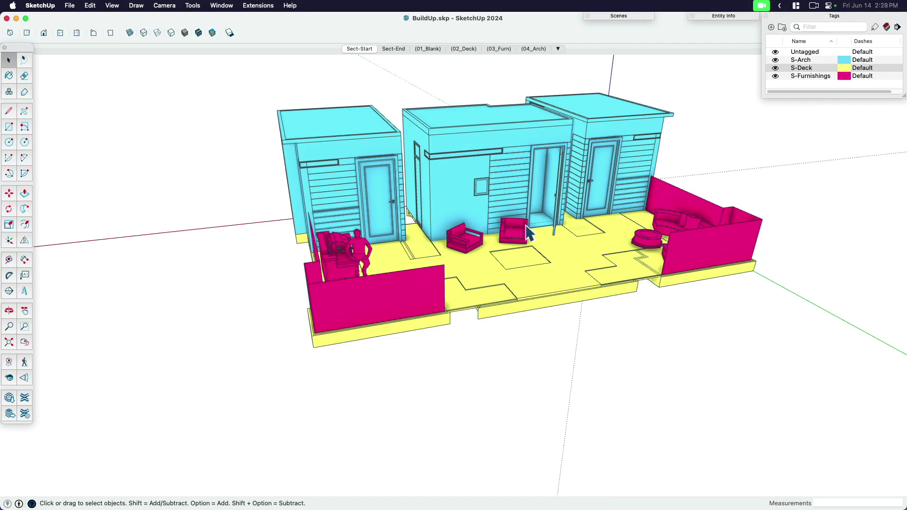
# Hide S-Arch, toggle S-Deck off and back on, and hide S-Furnishings.
pyautogui.moveTo(372, 227); pyautogui.dragTo(632, 154, button='middle')
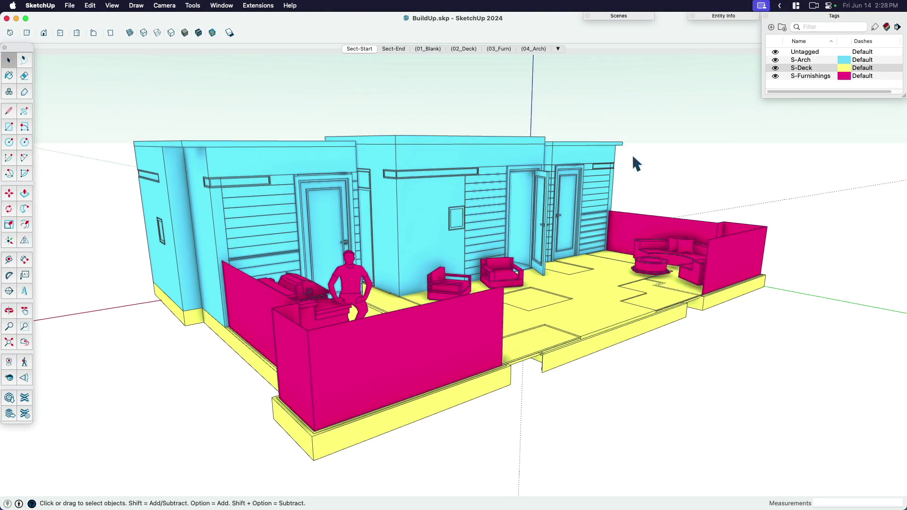
pyautogui.click(775, 60)
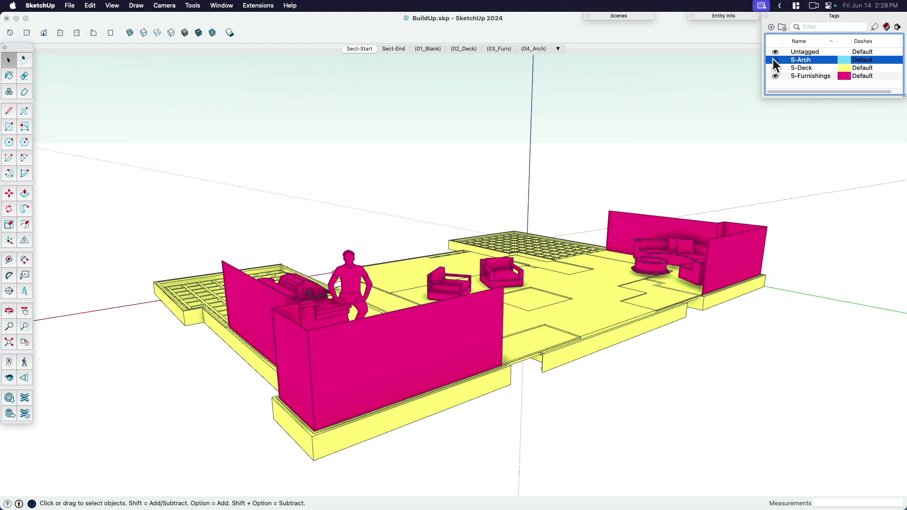
pyautogui.click(776, 68)
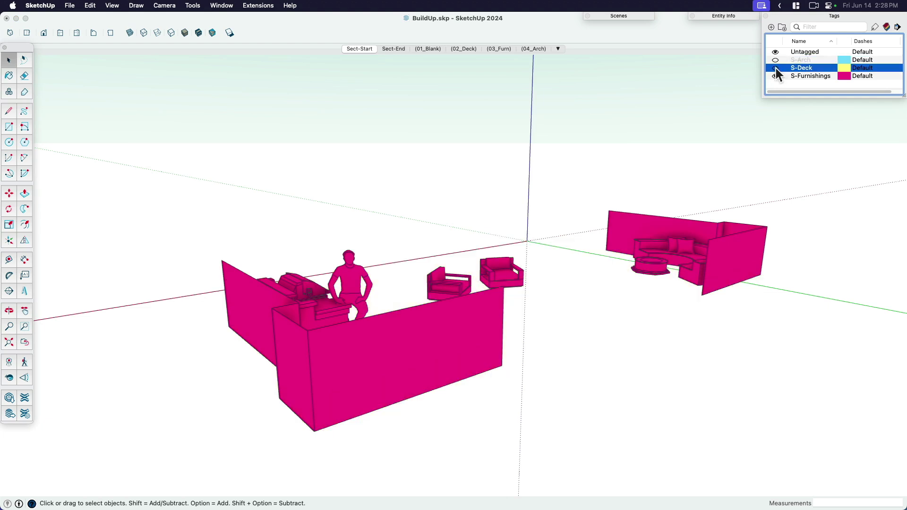
pyautogui.click(775, 69)
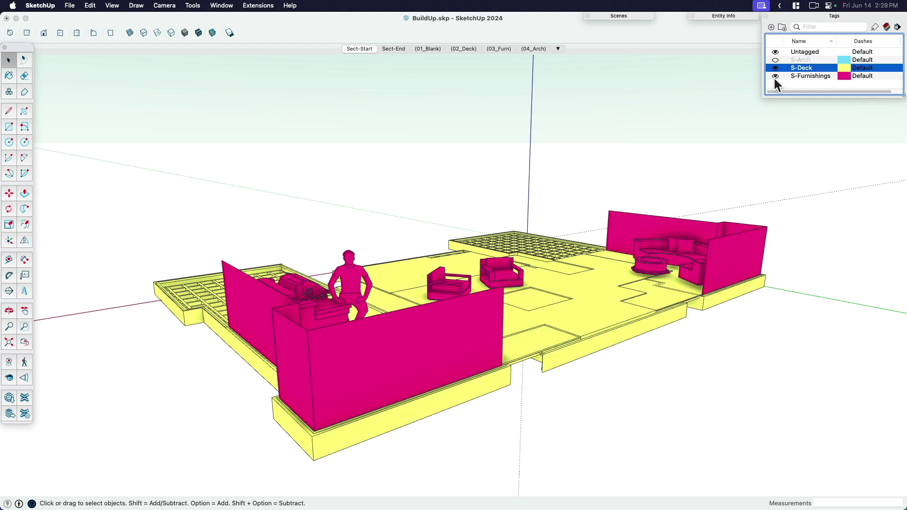
pyautogui.click(775, 76)
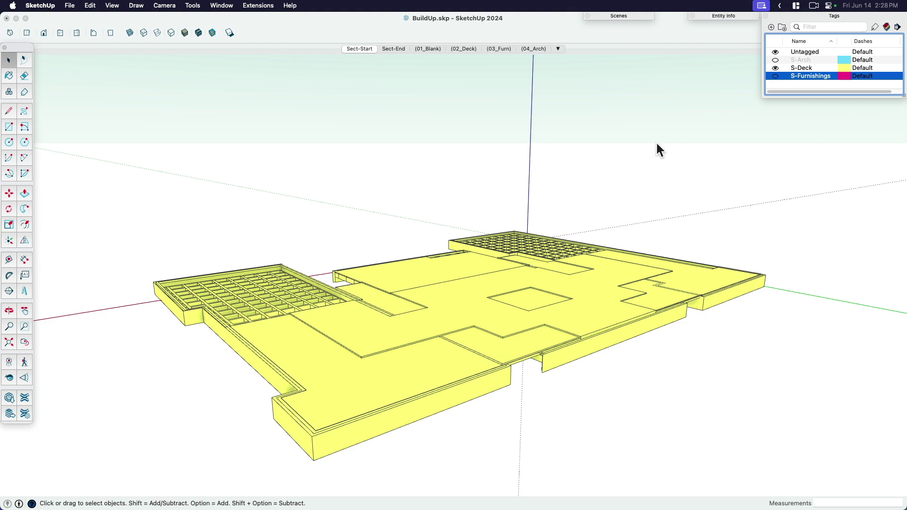
# Show S-Furnishings and S-Arch again and turn Color by Tag off to restore textures.
pyautogui.moveTo(622, 186); pyautogui.dragTo(526, 299, button='middle')
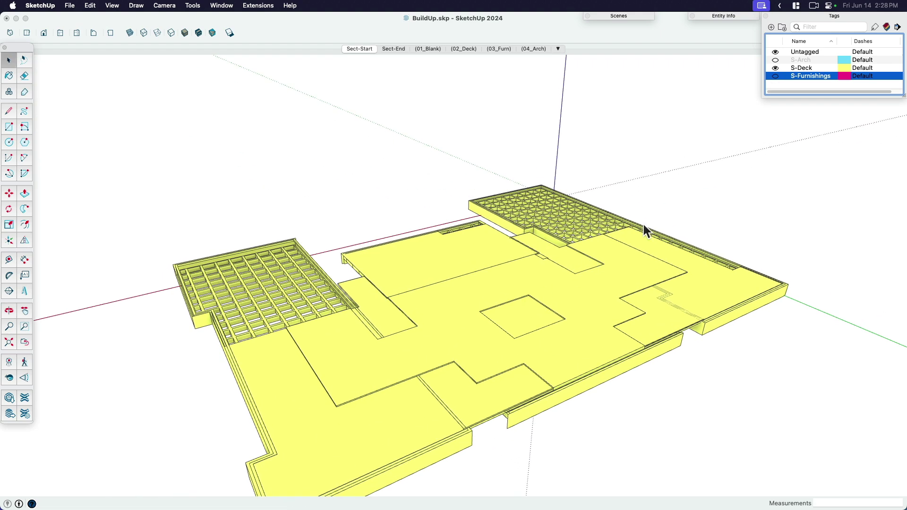
pyautogui.click(776, 76)
pyautogui.click(775, 60)
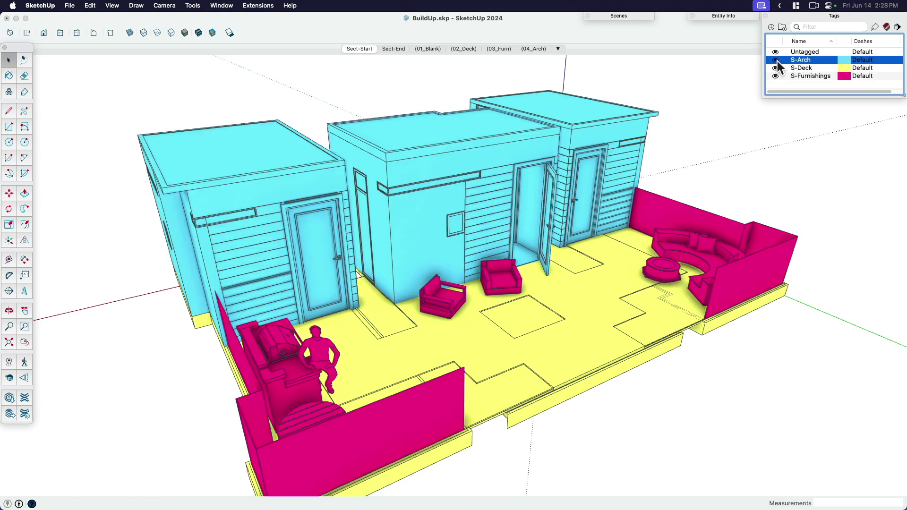
pyautogui.click(887, 27)
pyautogui.moveTo(572, 302); pyautogui.dragTo(586, 335, button='middle')
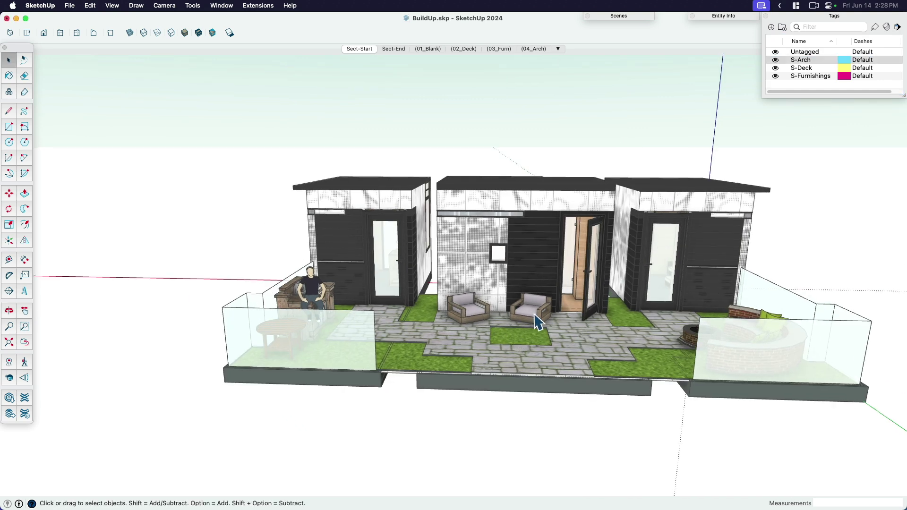
# Make the lower section plane the active cut, leaving the deck floor plan.
pyautogui.keyDown('shift'); pyautogui.moveTo(534, 313); pyautogui.dragTo(644, 329, button='middle'); pyautogui.keyUp('shift')
pyautogui.keyDown('shift'); pyautogui.moveTo(583, 344); pyautogui.dragTo(547, 296, button='middle'); pyautogui.keyUp('shift')
pyautogui.click(721, 299)
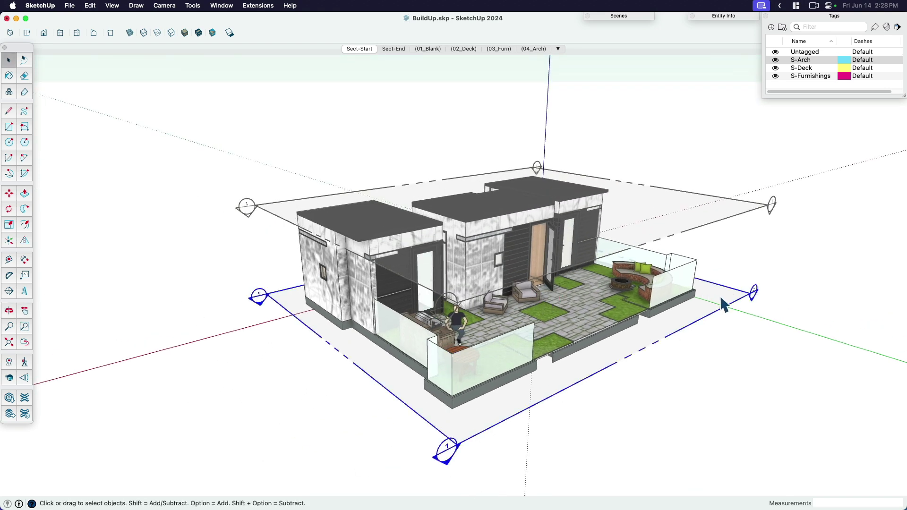
pyautogui.doubleClick(722, 299)
pyautogui.scroll(3, 544, 295)
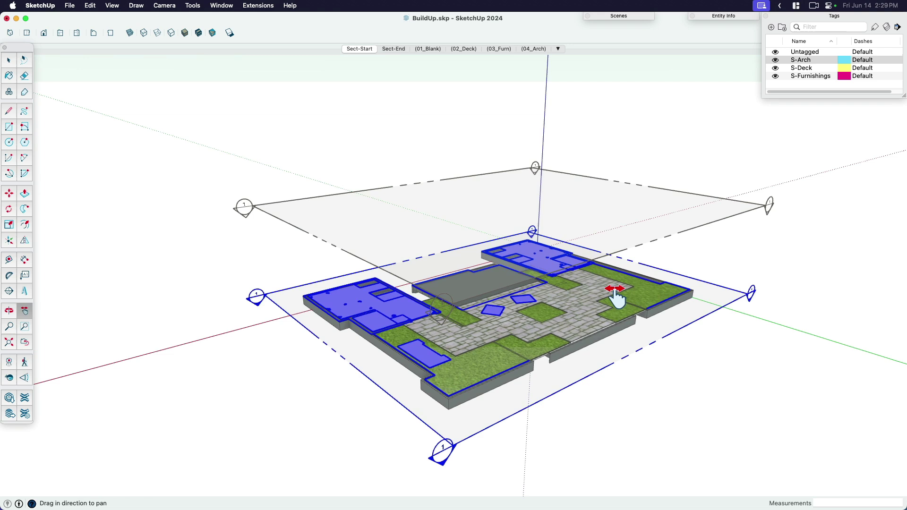
pyautogui.keyDown('shift'); pyautogui.hscroll(5, 537, 305); pyautogui.keyUp('shift')
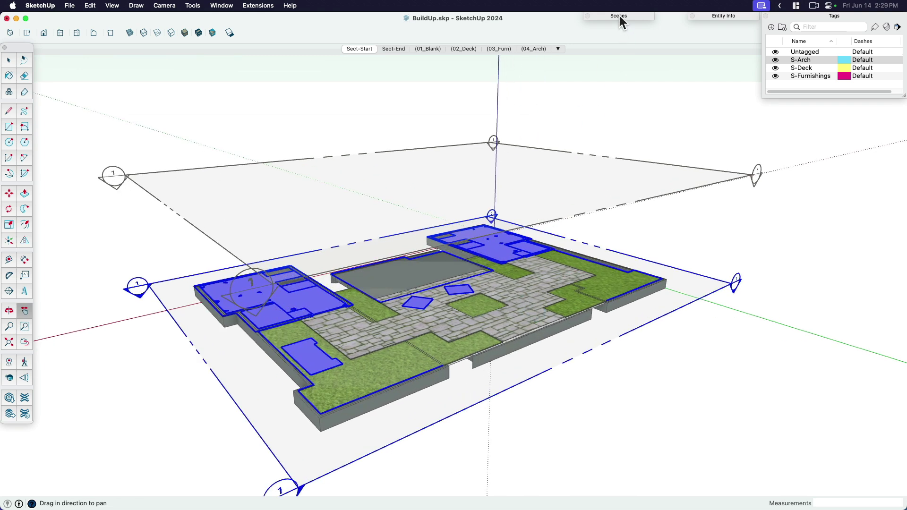
# In Styles, toggle Section Cuts off and back on, then collapse the panel.
pyautogui.click(226, 6)
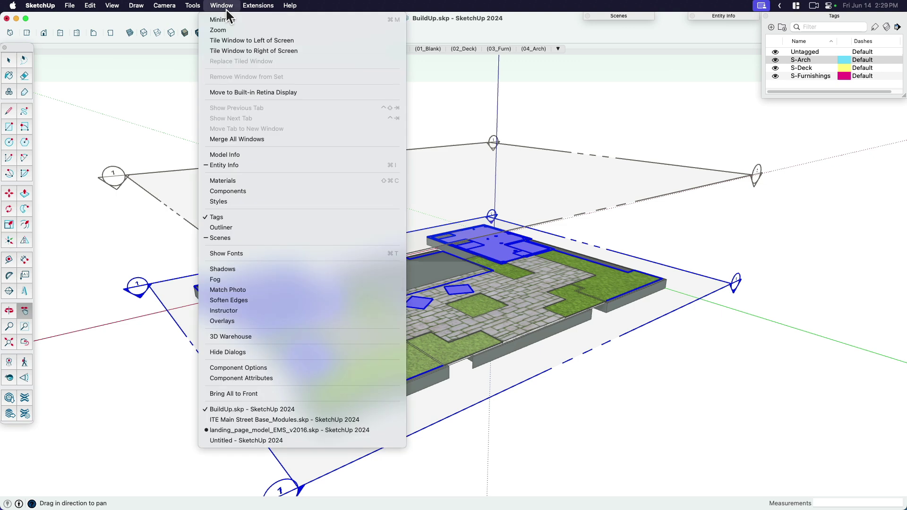
pyautogui.click(253, 202)
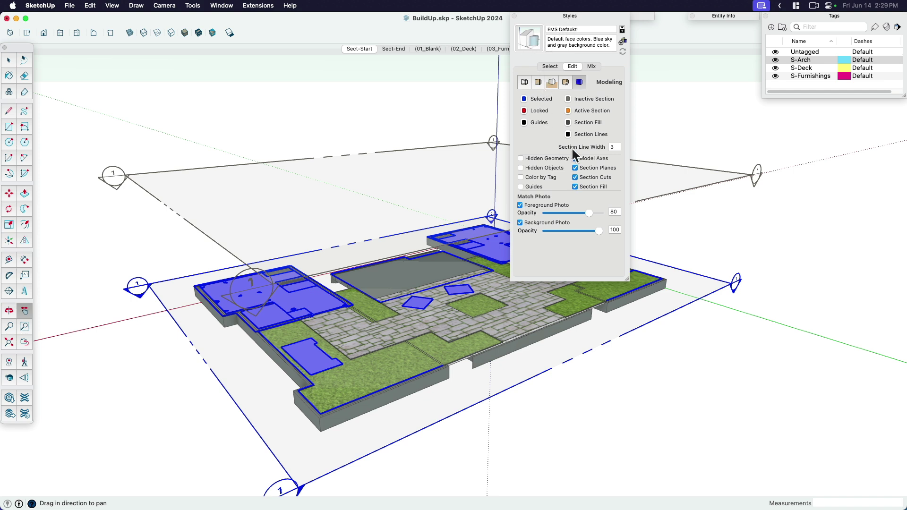
pyautogui.click(576, 178)
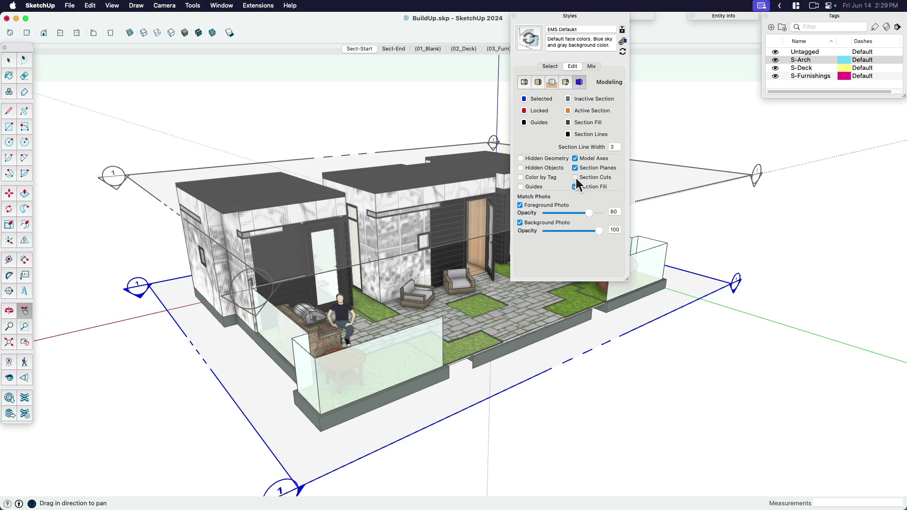
pyautogui.click(576, 177)
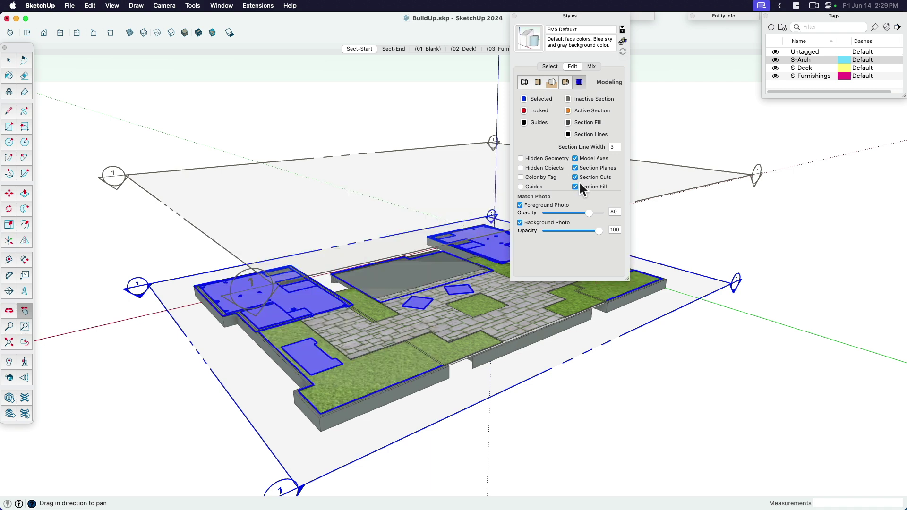
pyautogui.click(584, 14)
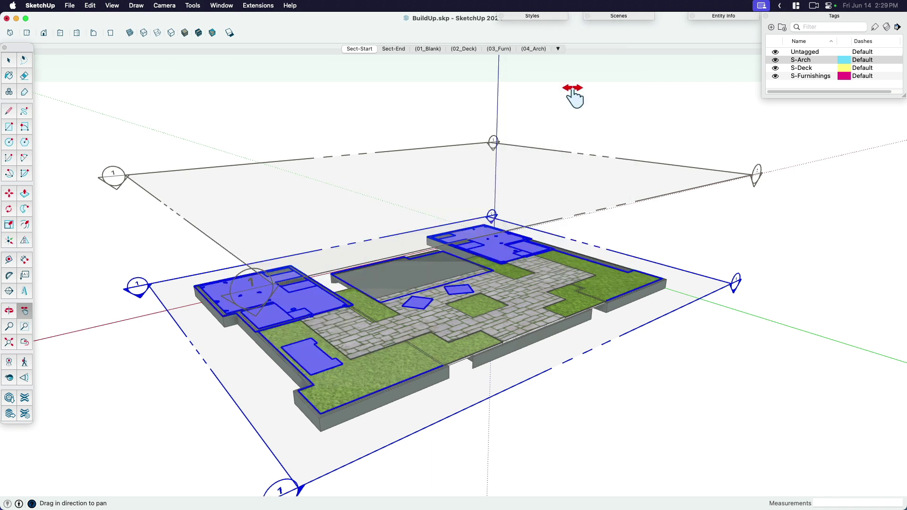
# Delete the upper section plane and copy the lower plane up above the building.
pyautogui.press('space')
pyautogui.click(638, 191)
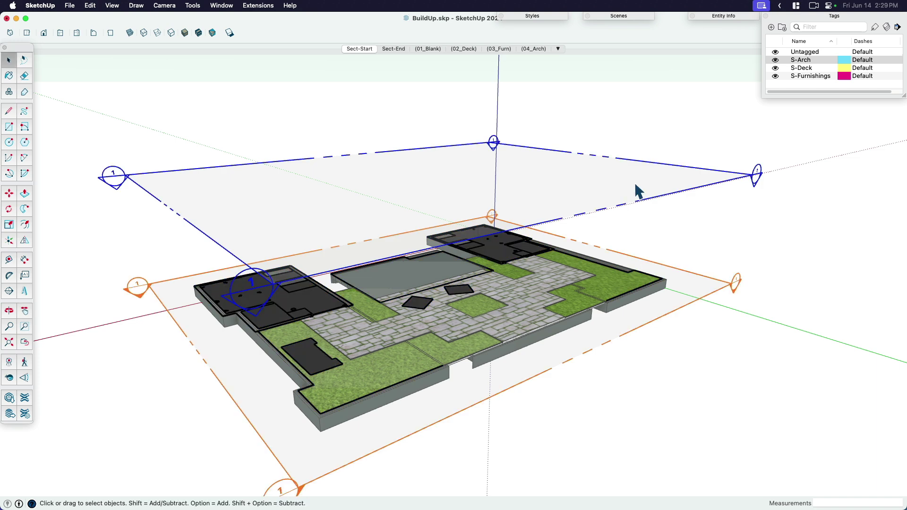
pyautogui.scroll(-3, 628, 196)
pyautogui.press('Delete')
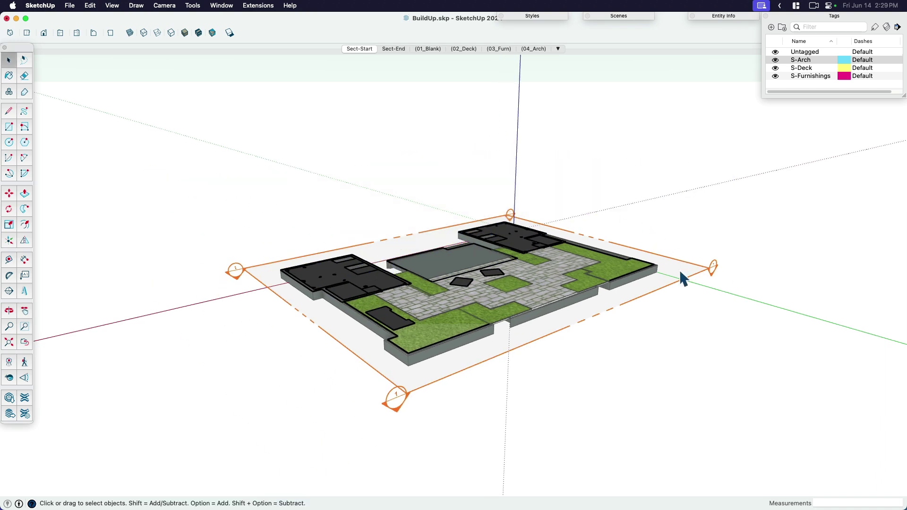
pyautogui.click(679, 270)
pyautogui.press('m')
pyautogui.press('alt')
pyautogui.click(681, 268)
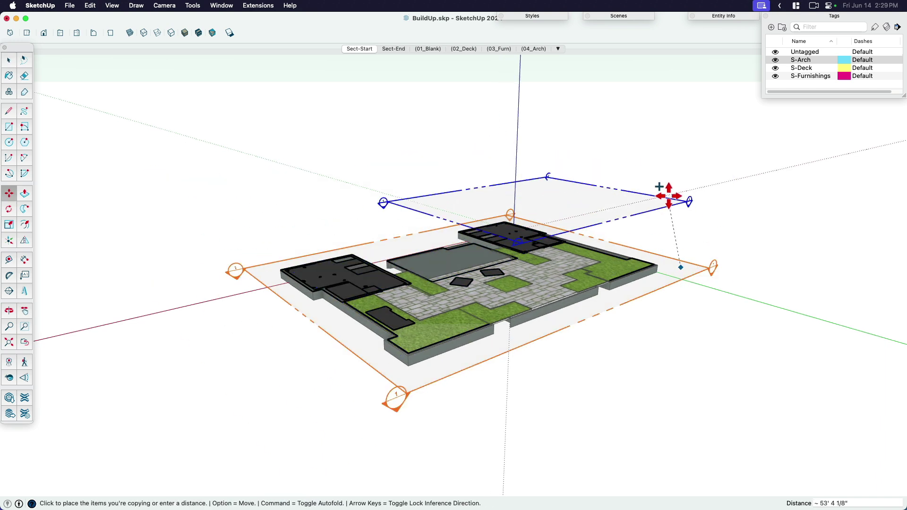
pyautogui.click(694, 146)
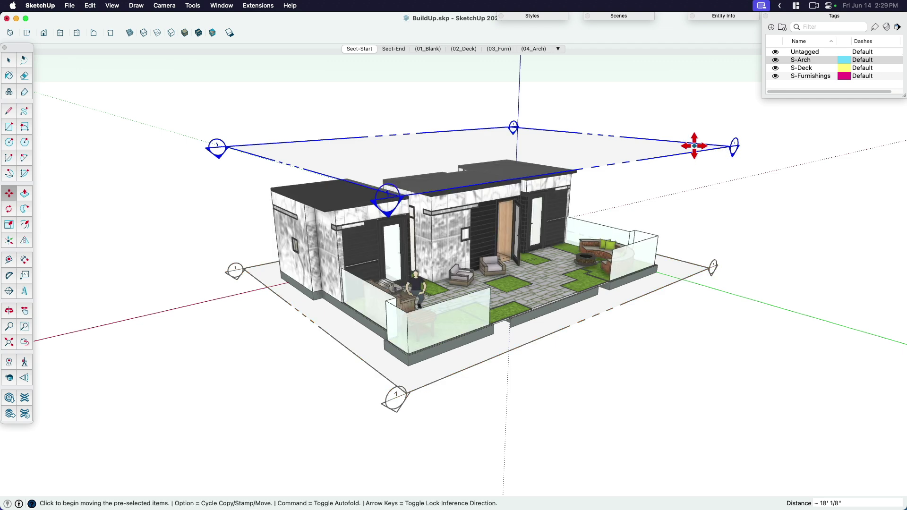
pyautogui.press('space')
# Lower the copied plane, switch the active cut lower then upper, and play Sect-Start.
pyautogui.press('m')
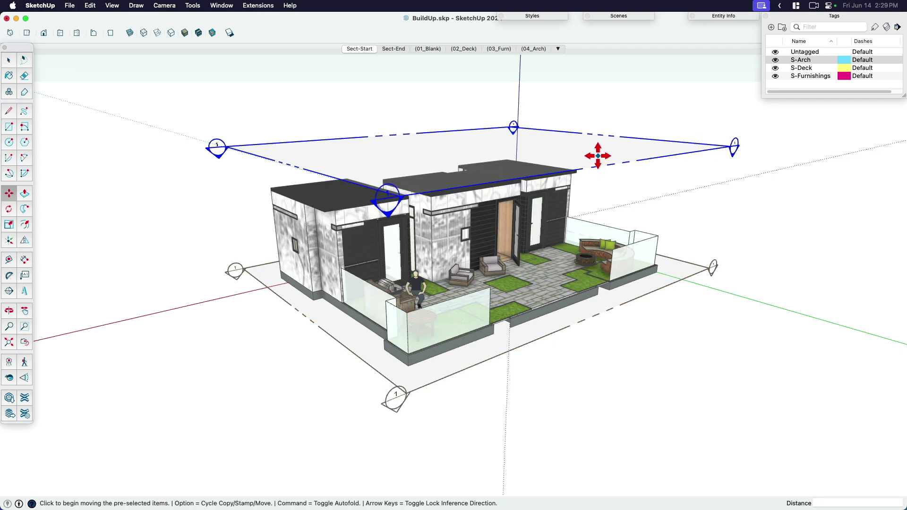
pyautogui.click(598, 155)
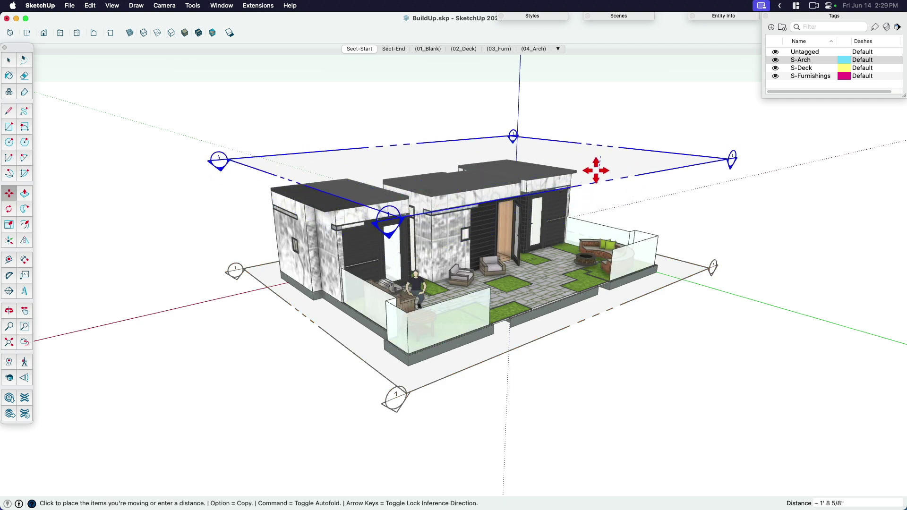
pyautogui.moveTo(594, 169); pyautogui.dragTo(610, 293, button='middle')
pyautogui.press('space')
pyautogui.click(610, 301)
pyautogui.doubleClick(610, 301)
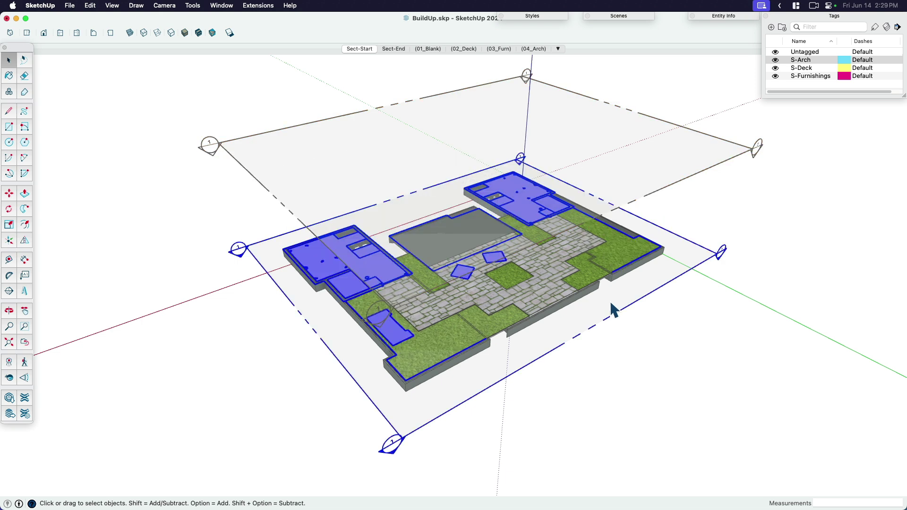
pyautogui.doubleClick(628, 169)
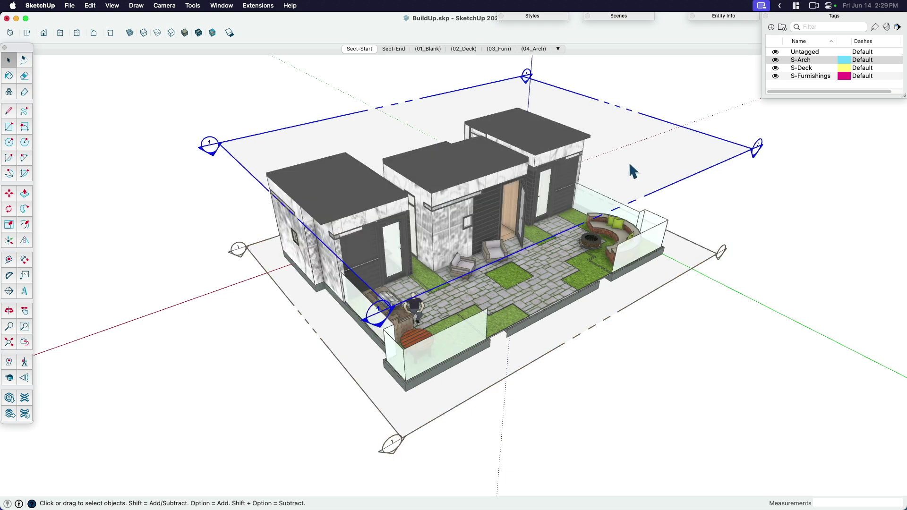
pyautogui.click(357, 51)
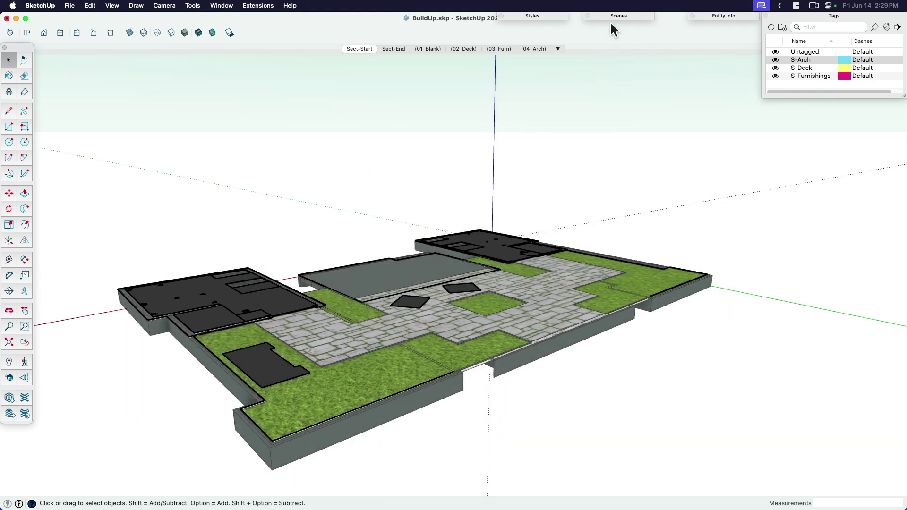
# In Model Info > Animation, set the scene transition time to 5 seconds.
pyautogui.click(533, 16)
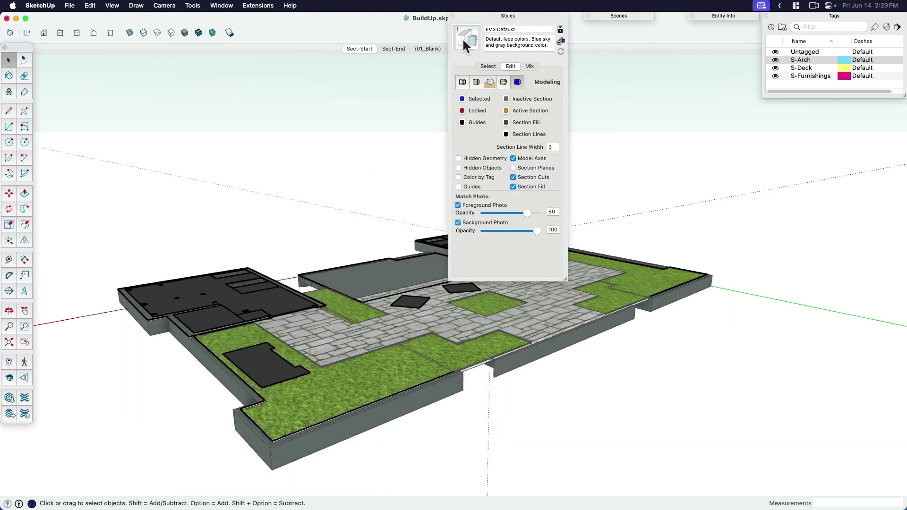
pyautogui.click(509, 16)
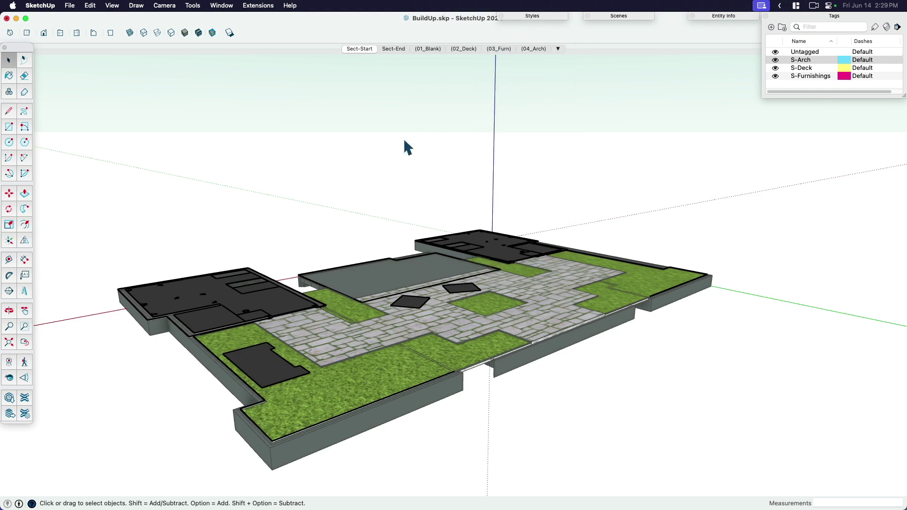
pyautogui.click(223, 5)
pyautogui.click(235, 155)
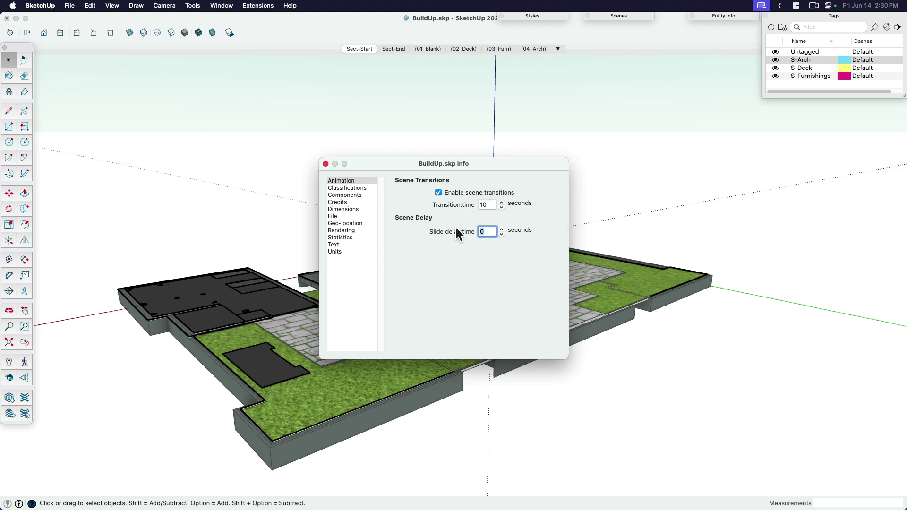
pyautogui.hotkey('shift', 'Tab')
pyautogui.write('6')
pyautogui.press('BackSpace')
pyautogui.write('5')
pyautogui.click(325, 164)
# On Sect-End, make the upper section plane the active cut, update the scene, and return to Sect-Start.
pyautogui.click(391, 53)
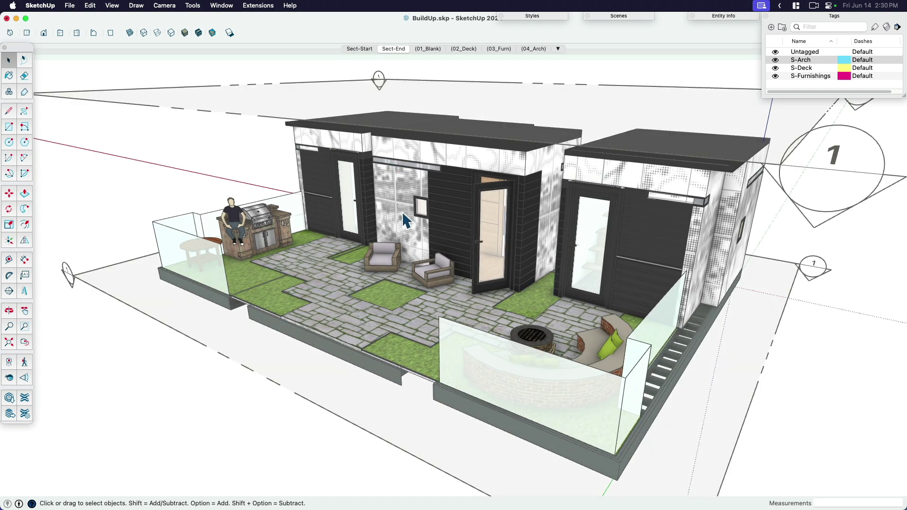
pyautogui.rightClick(591, 98)
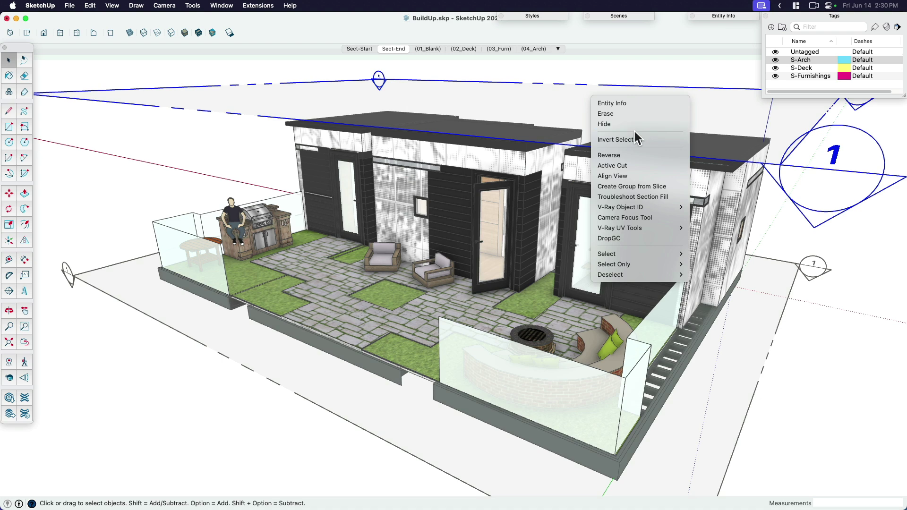
pyautogui.click(625, 166)
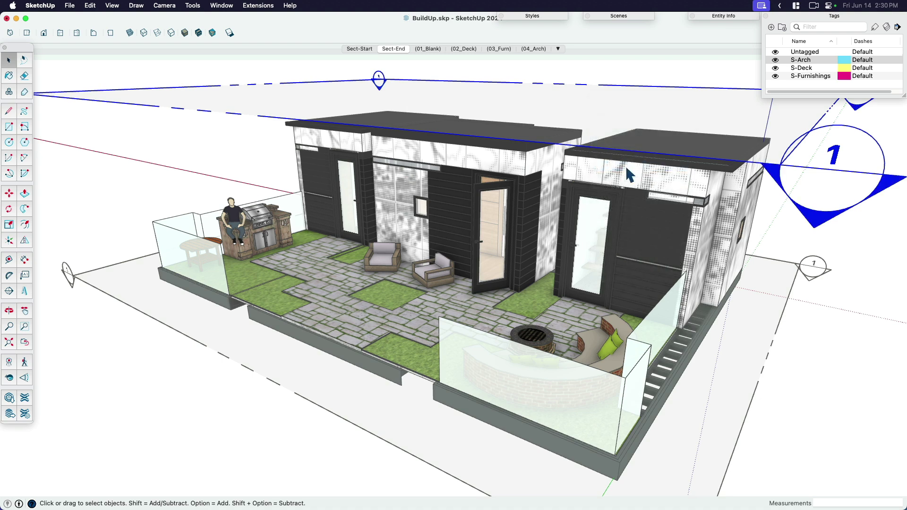
pyautogui.rightClick(401, 51)
pyautogui.click(416, 89)
pyautogui.click(365, 49)
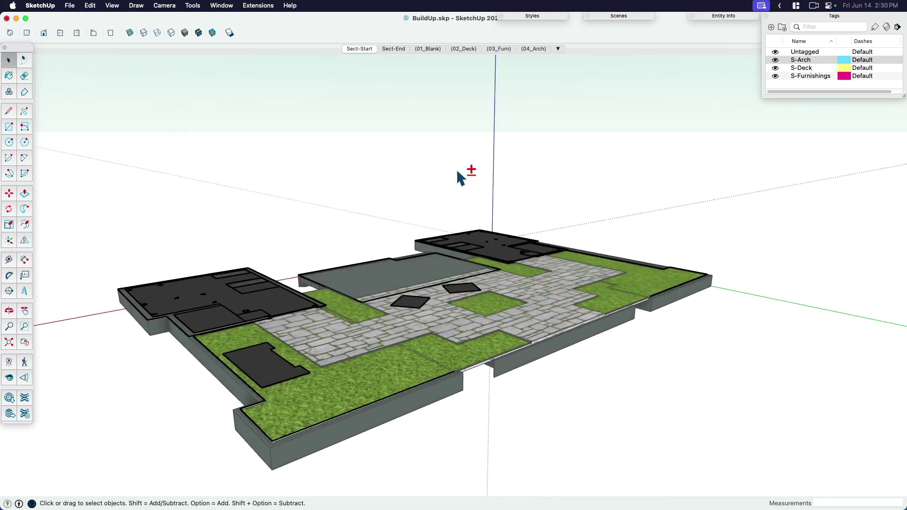
# Reactivate the floor-level section plane as Sect-Start's cut, then play the Sect-End scene.
pyautogui.click(392, 244)
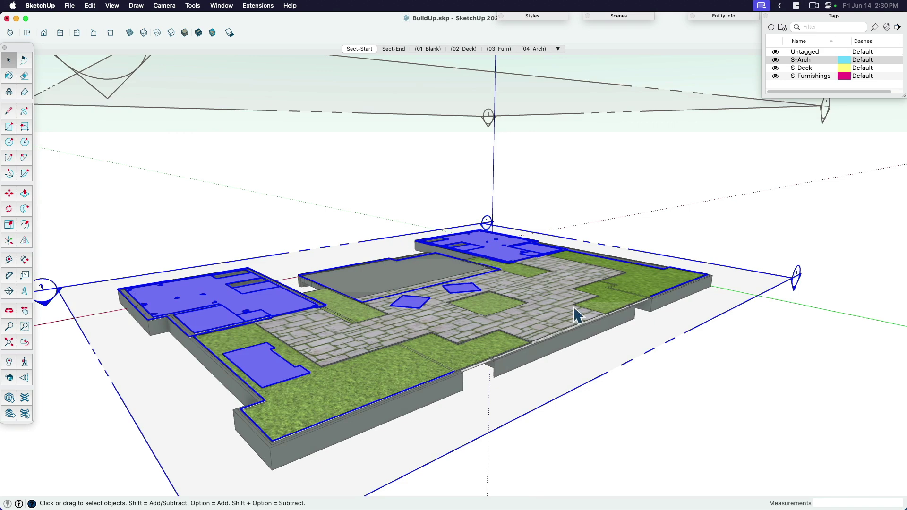
pyautogui.rightClick(742, 281)
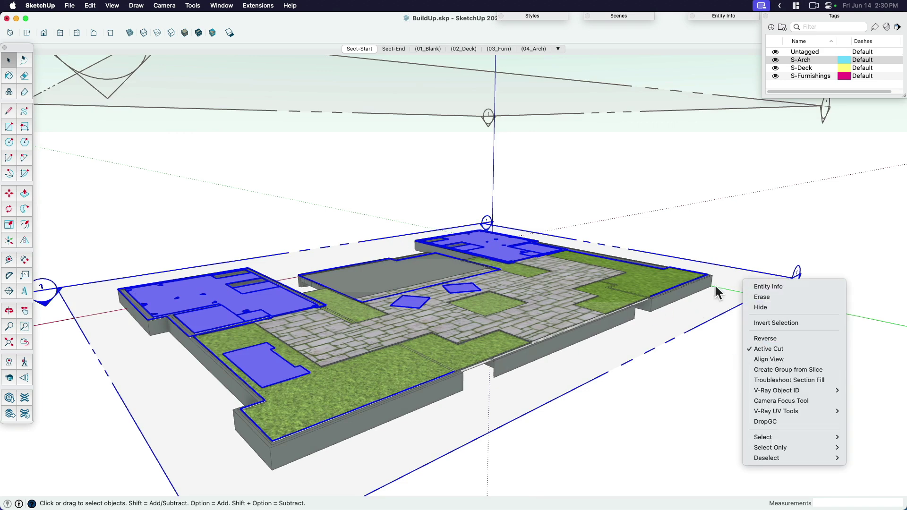
pyautogui.press('Escape')
pyautogui.doubleClick(575, 93)
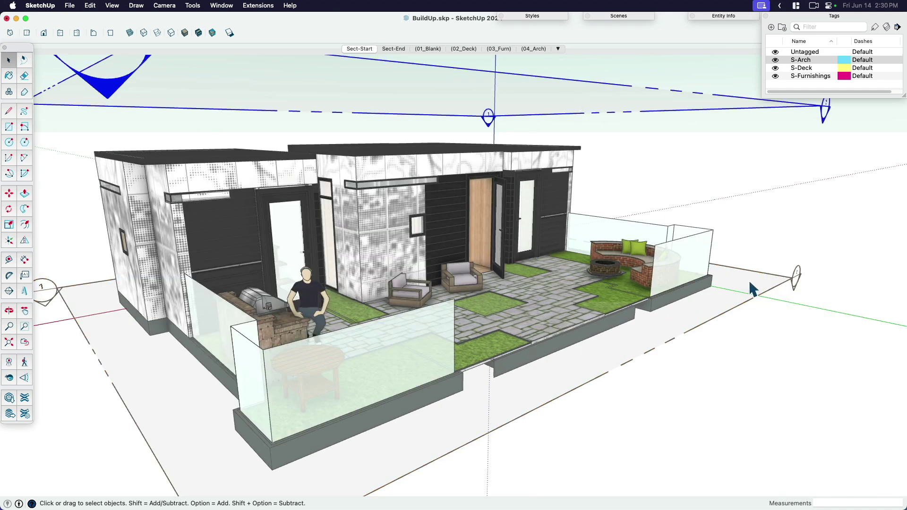
pyautogui.doubleClick(750, 283)
pyautogui.click(694, 198)
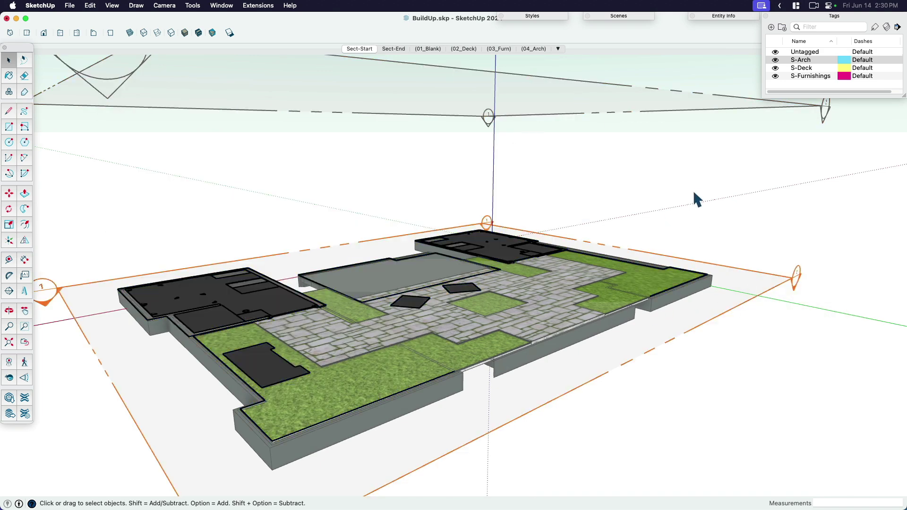
pyautogui.click(396, 49)
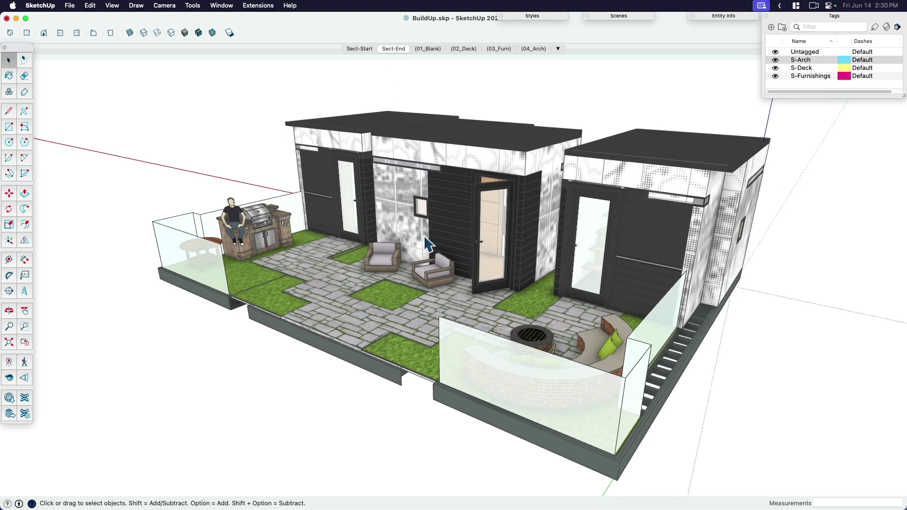
pyautogui.click(434, 219)
# Open BuildUp_Sect.mp4 from the Animation BuildUp folder and play it in QuickTime Player.
pyautogui.click(531, 92)
pyautogui.press('super+Tab')
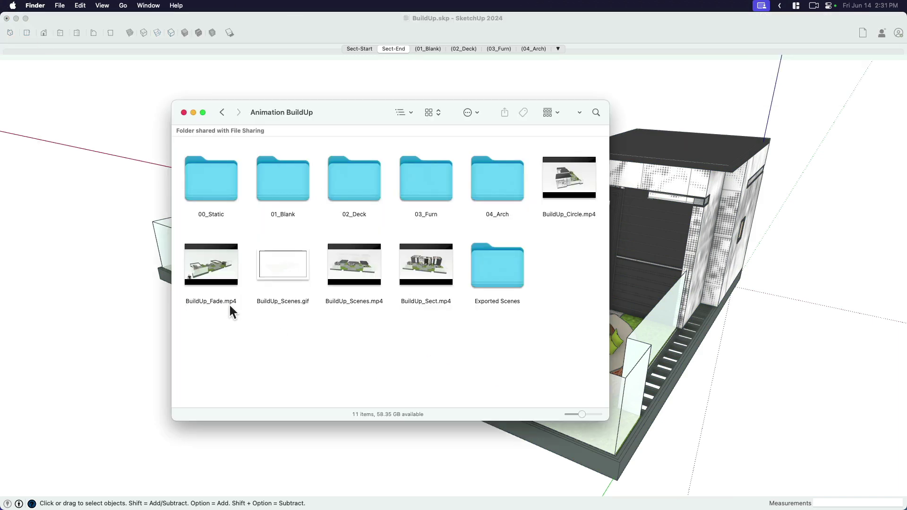
pyautogui.doubleClick(420, 301)
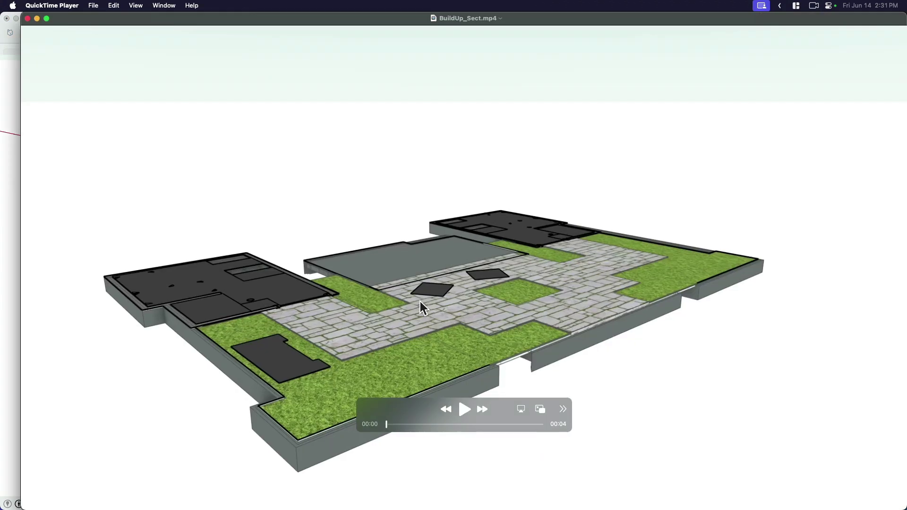
pyautogui.click(463, 411)
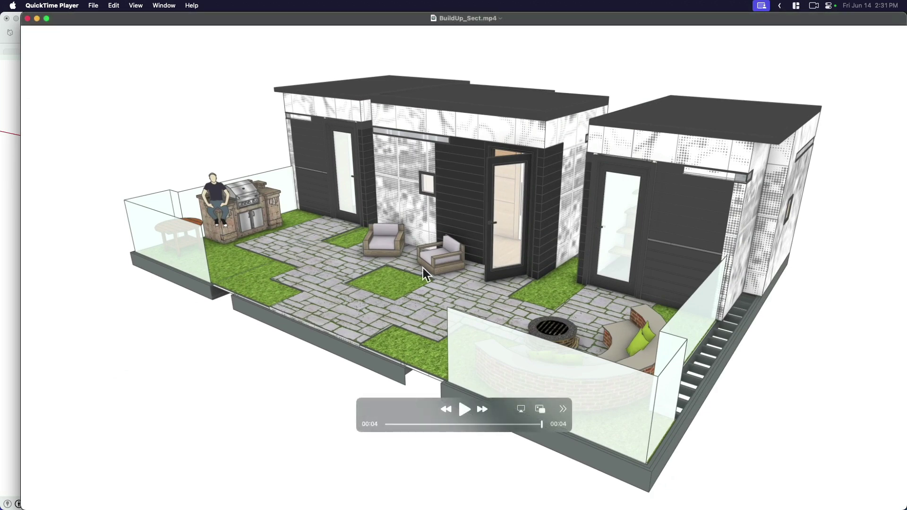
# Return to SketchUp and orbit out to see the section planes and the patio front.
pyautogui.click(8, 175)
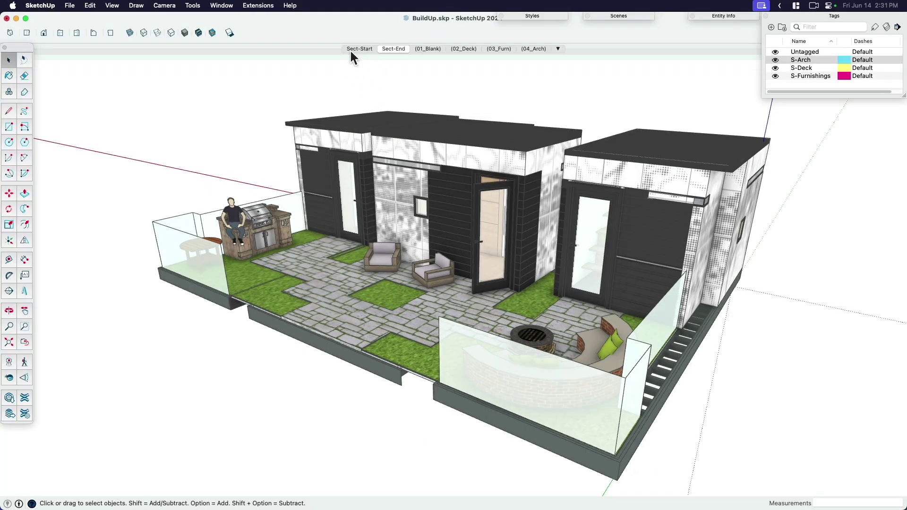
pyautogui.moveTo(405, 111); pyautogui.dragTo(522, 203, button='middle')
pyautogui.scroll(3, 266, 205)
pyautogui.moveTo(266, 205); pyautogui.dragTo(625, 232, button='middle')
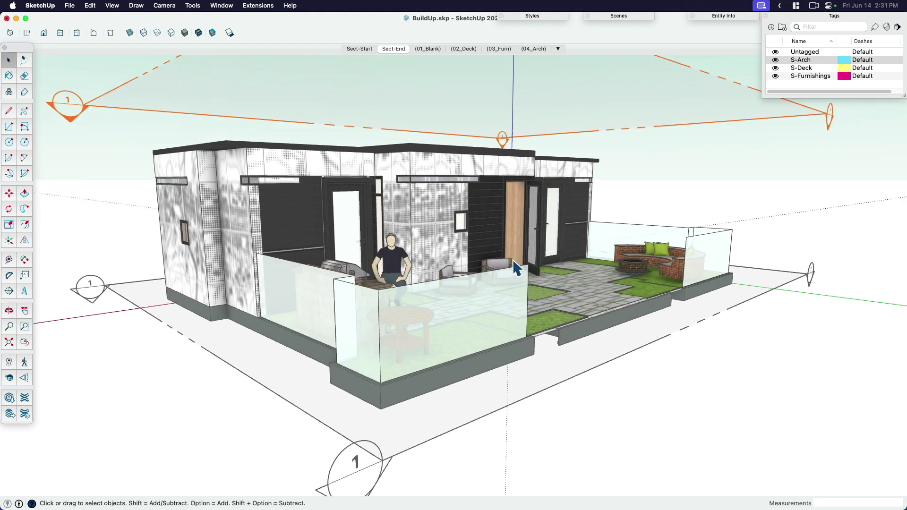
# Step through the 01_Blank, 02_Deck, 03_Furn and 04_Arch build-up scenes.
pyautogui.click(428, 49)
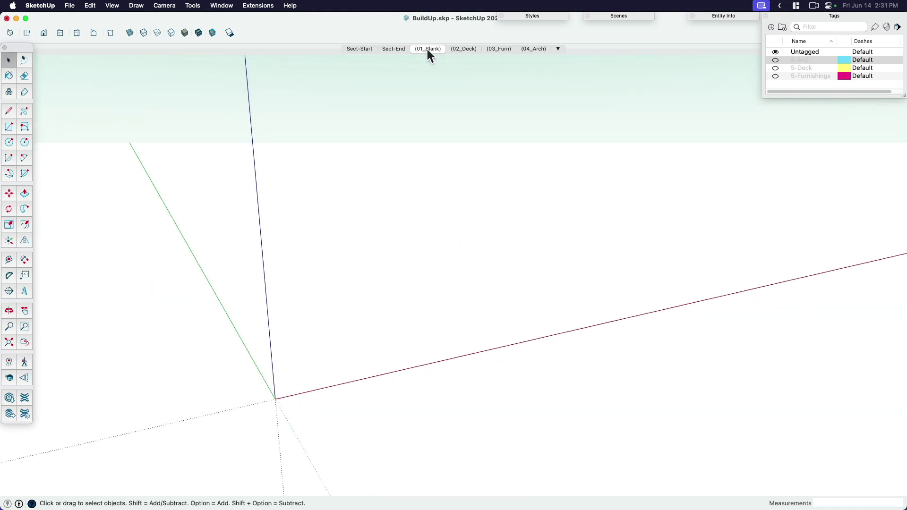
pyautogui.moveTo(462, 152)
pyautogui.keyDown('shift'); pyautogui.mouseDown(button='middle')
pyautogui.moveTo(438, 197)
pyautogui.moveTo(444, 148)
pyautogui.mouseUp(button='middle'); pyautogui.keyUp('shift')
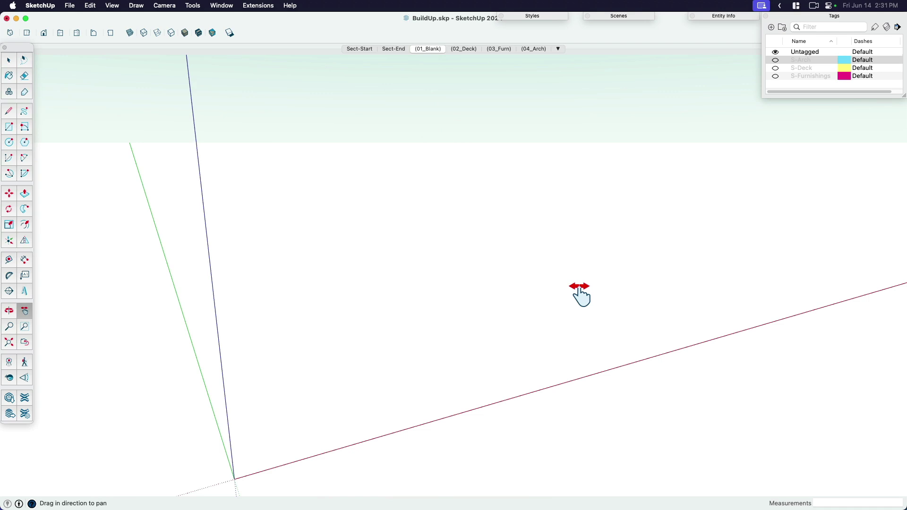
pyautogui.press('space')
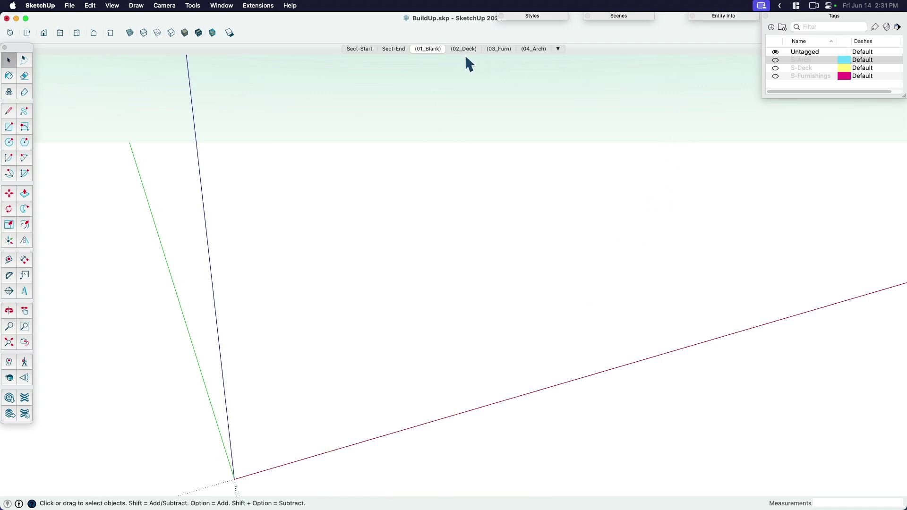
pyautogui.click(464, 48)
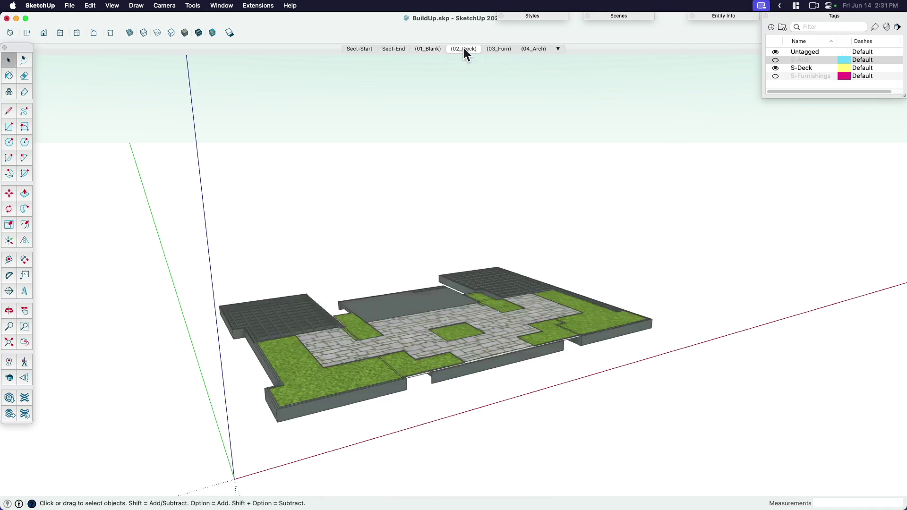
pyautogui.click(493, 49)
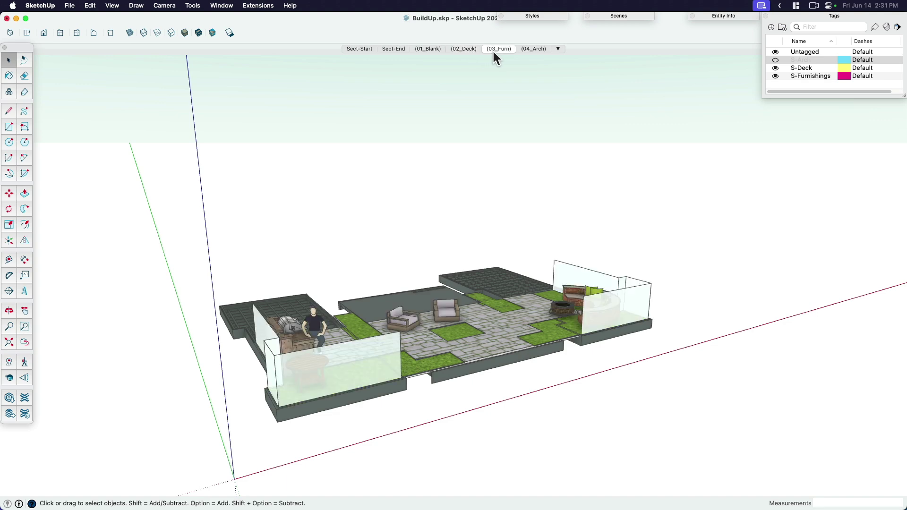
pyautogui.click(529, 48)
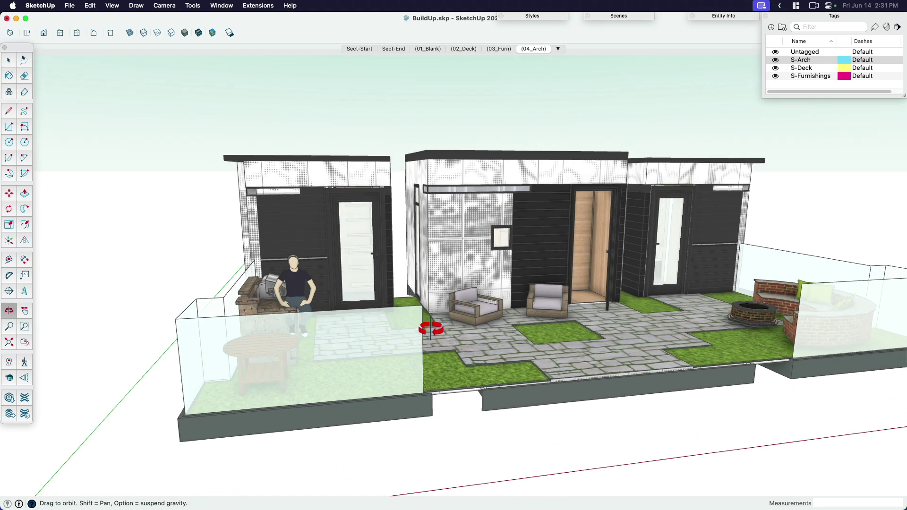
# Pan and orbit to a raised angled view, then bring the Animation BuildUp folder forward.
pyautogui.press('h')
pyautogui.moveTo(599, 338); pyautogui.dragTo(515, 333)
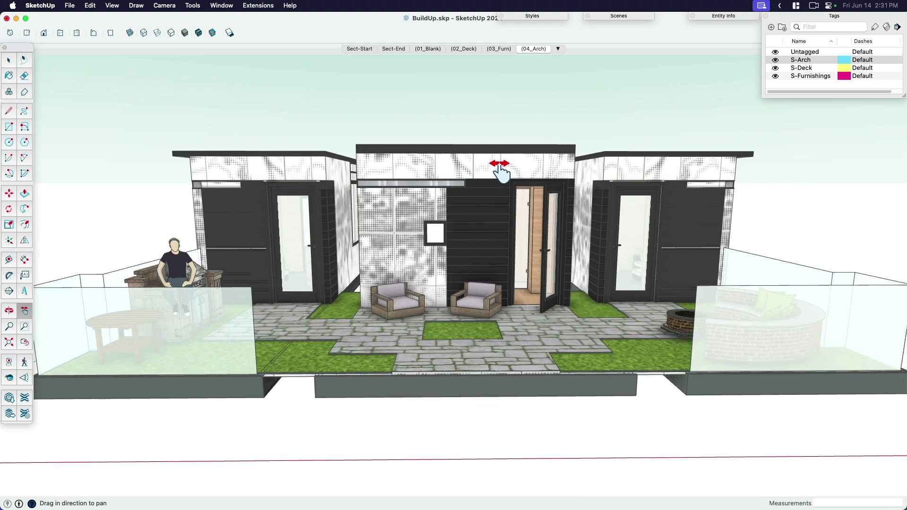
pyautogui.moveTo(517, 199); pyautogui.dragTo(472, 298, button='middle')
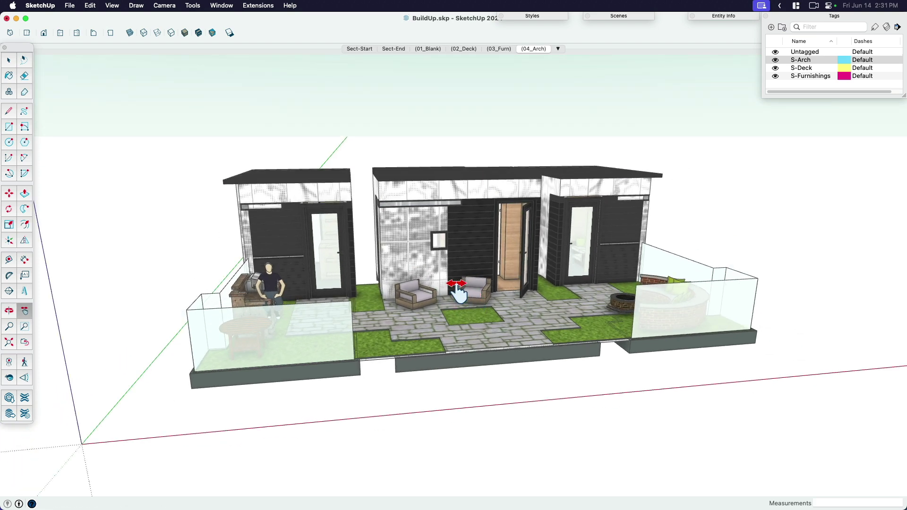
pyautogui.press('space')
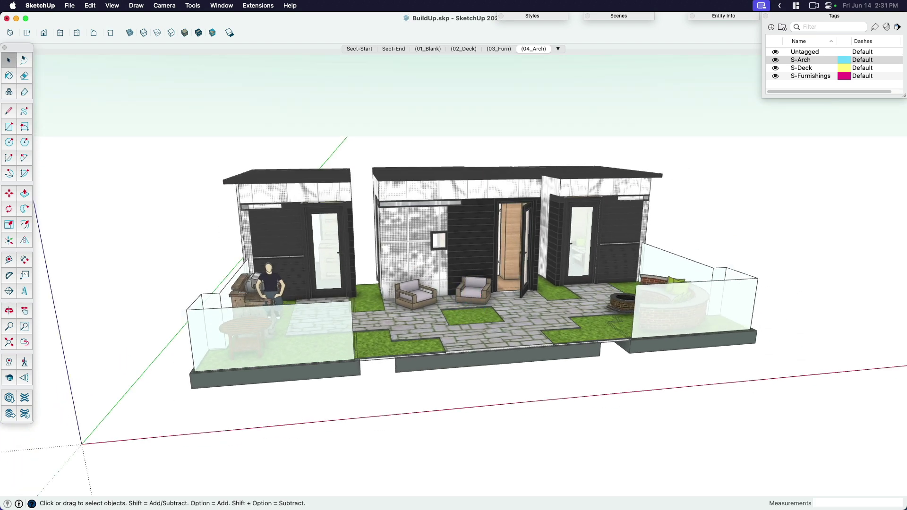
pyautogui.press('super+Tab')
# Open the 00_Static folder and open its four BuildUp PNG renders in Preview.
pyautogui.click(365, 339)
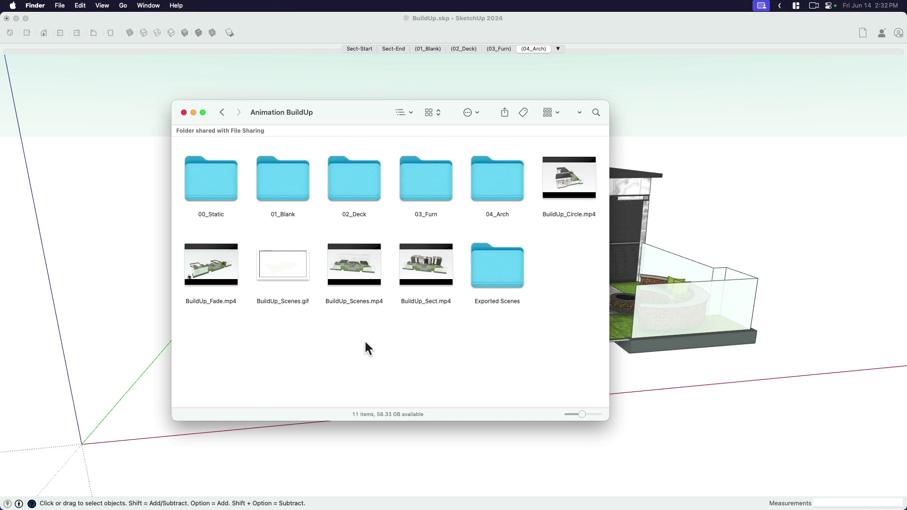
pyautogui.doubleClick(214, 191)
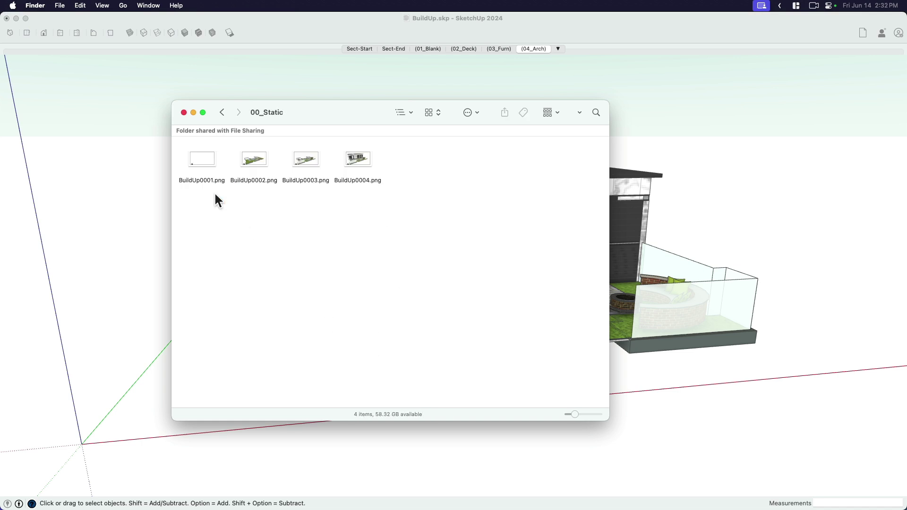
pyautogui.moveTo(414, 190); pyautogui.dragTo(209, 172)
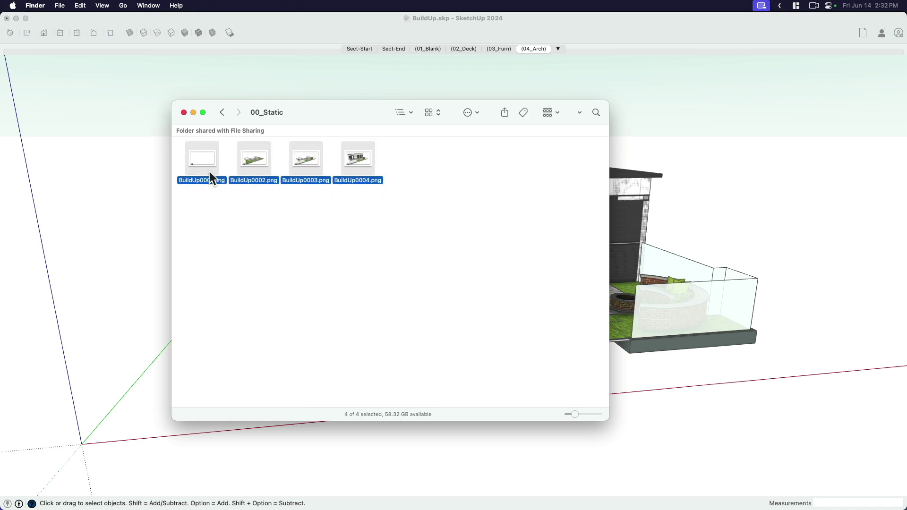
pyautogui.doubleClick(209, 171)
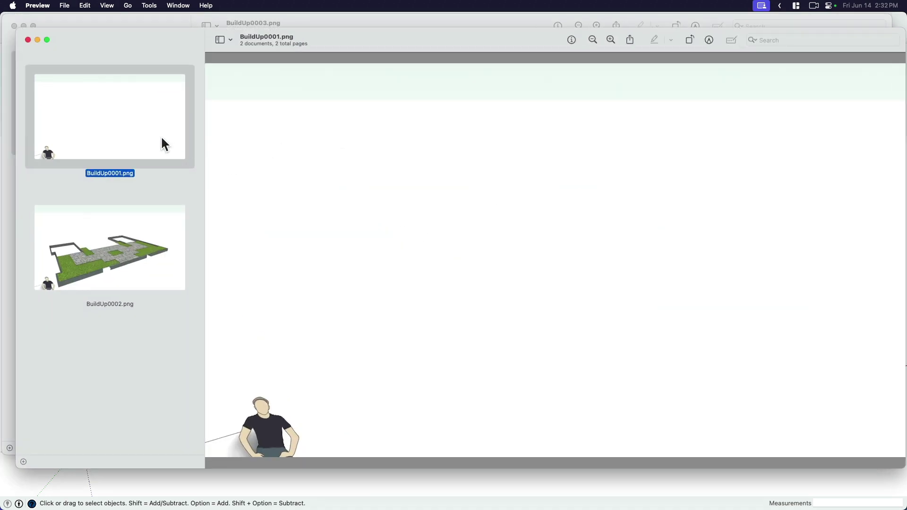
# Review BuildUp0002 through BuildUp0004 in Preview, then close the image windows.
pyautogui.click(139, 261)
pyautogui.moveTo(114, 53); pyautogui.dragTo(199, 38)
pyautogui.click(95, 126)
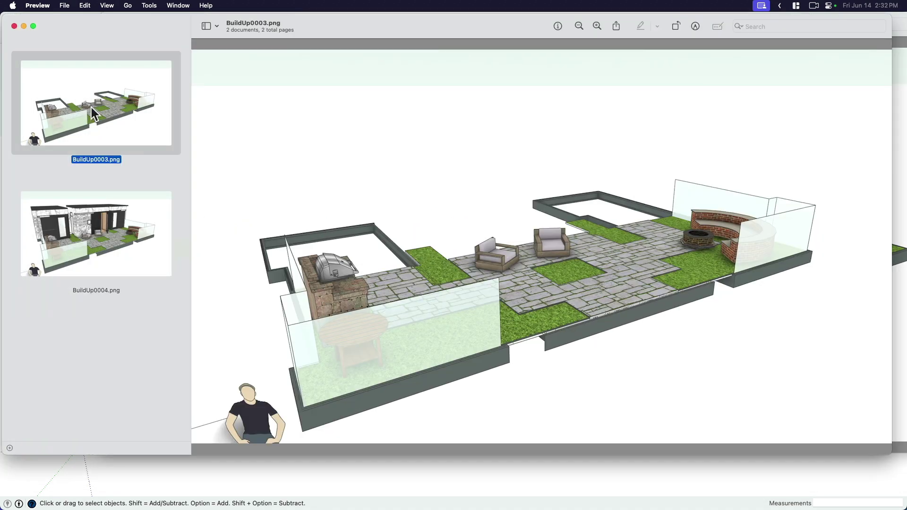
pyautogui.click(98, 233)
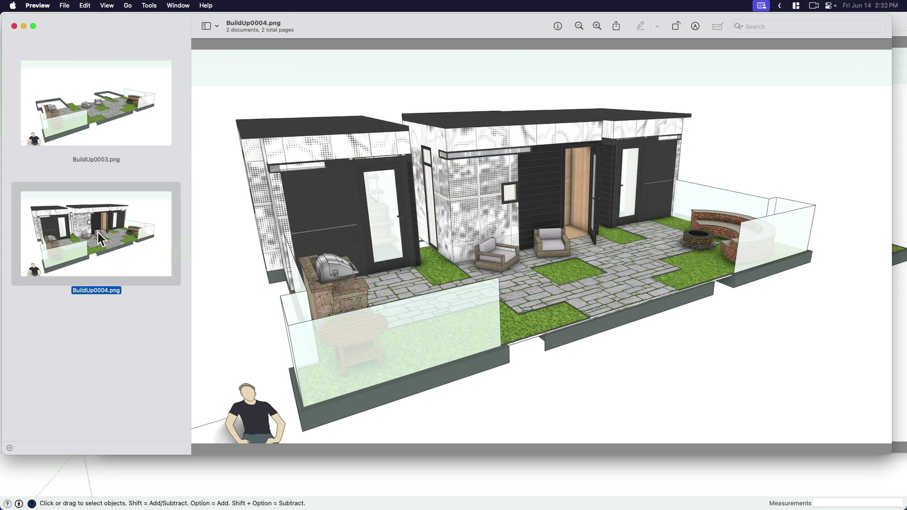
pyautogui.click(99, 114)
pyautogui.click(97, 199)
pyautogui.click(102, 119)
pyautogui.press('super+w')
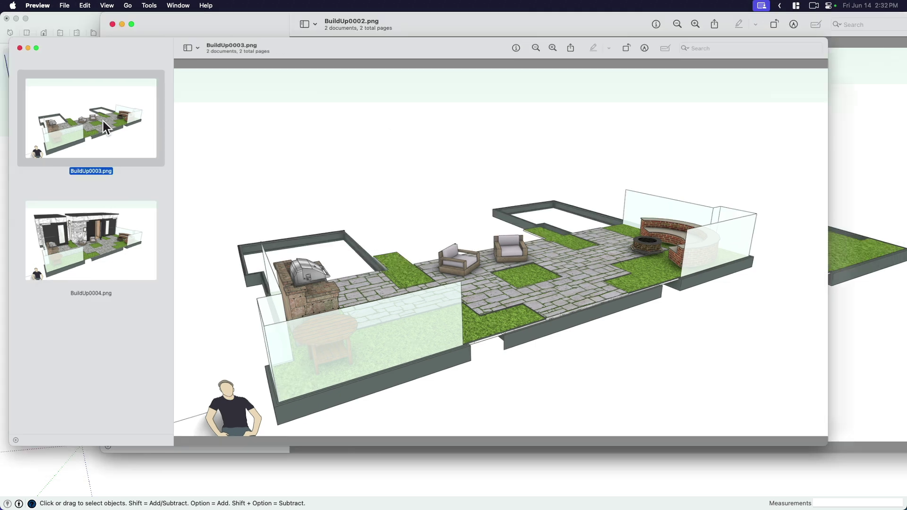
pyautogui.press('super+q')
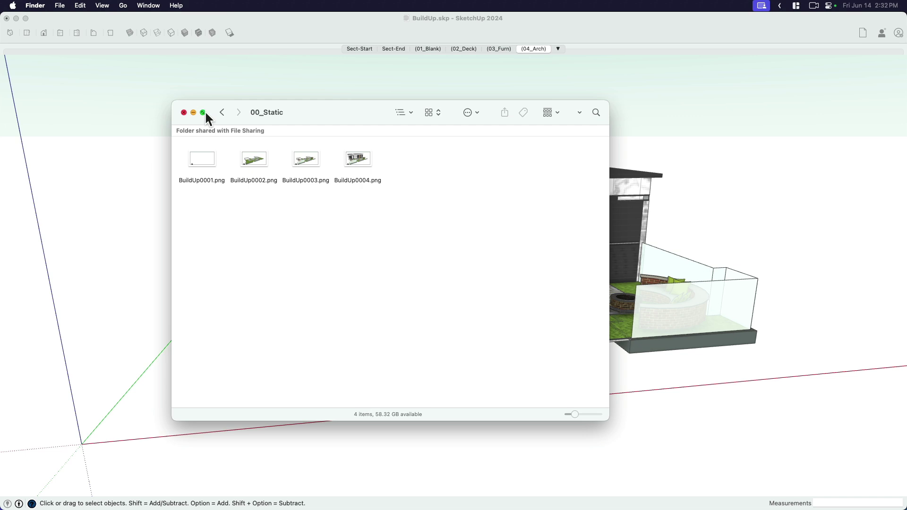
# Open BuildUp_Fade.mp4 from the Animation BuildUp folder in QuickTime and play the fade build-up.
pyautogui.click(222, 113)
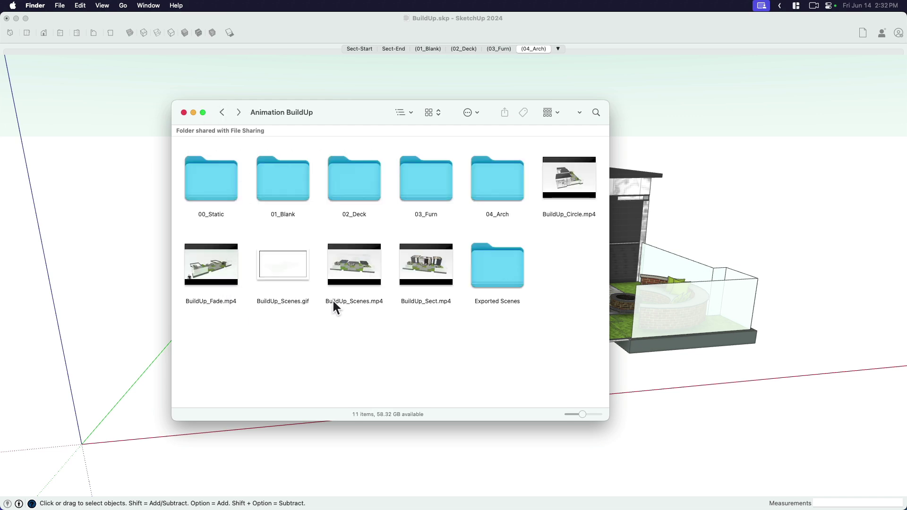
pyautogui.doubleClick(224, 301)
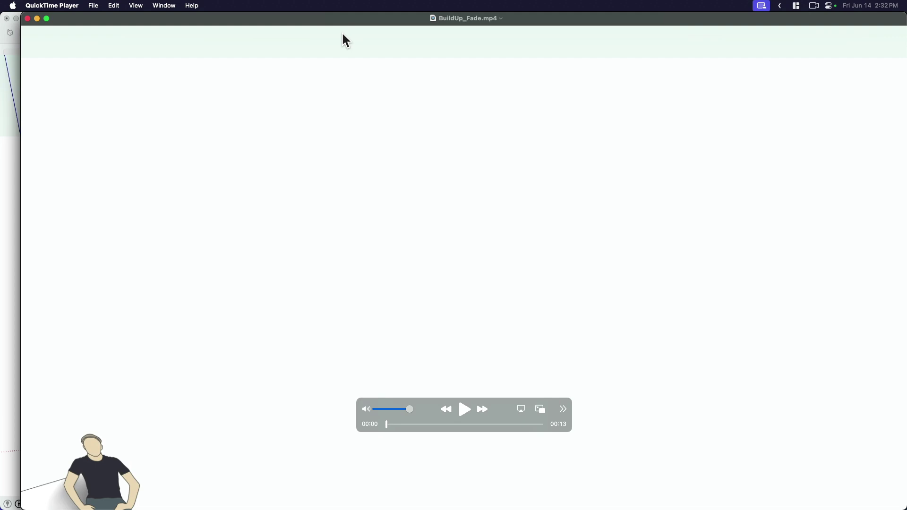
pyautogui.moveTo(342, 33); pyautogui.dragTo(322, 16)
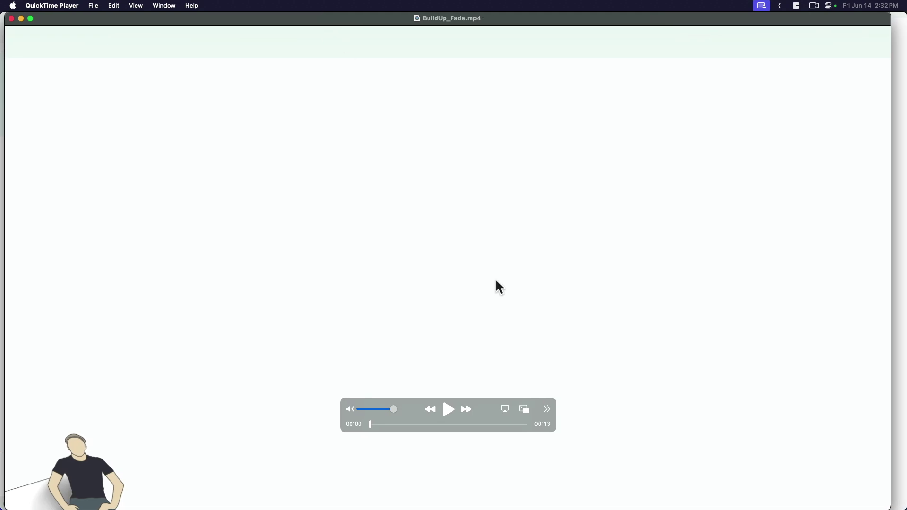
pyautogui.moveTo(413, 407); pyautogui.dragTo(412, 444)
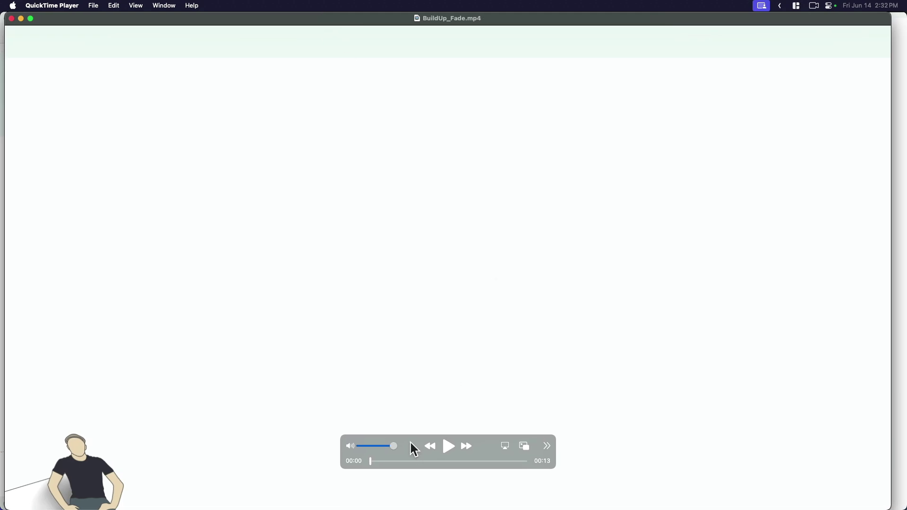
pyautogui.click(450, 451)
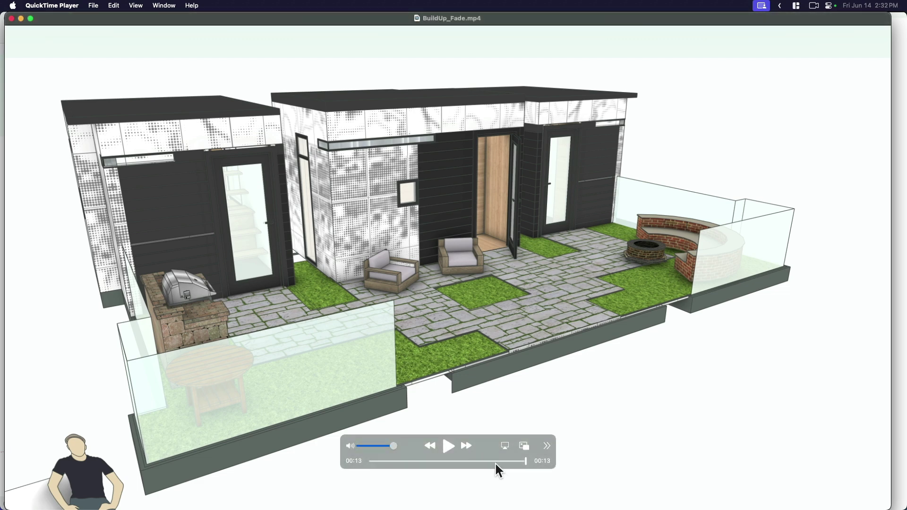
pyautogui.moveTo(489, 462)
pyautogui.mouseDown()
pyautogui.moveTo(396, 461)
pyautogui.moveTo(491, 464)
pyautogui.mouseUp()
# Close the video and recall the Sect-Start scene in SketchUp.
pyautogui.press('super+w')
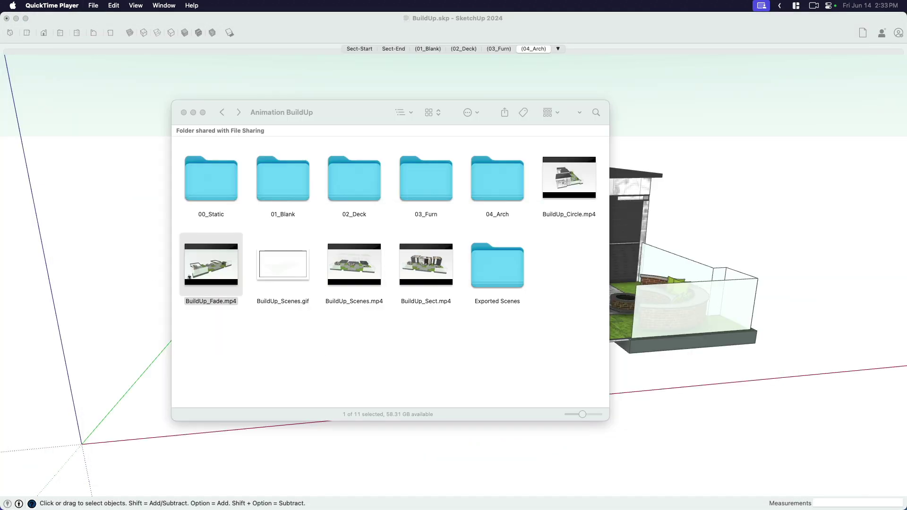
pyautogui.click(148, 189)
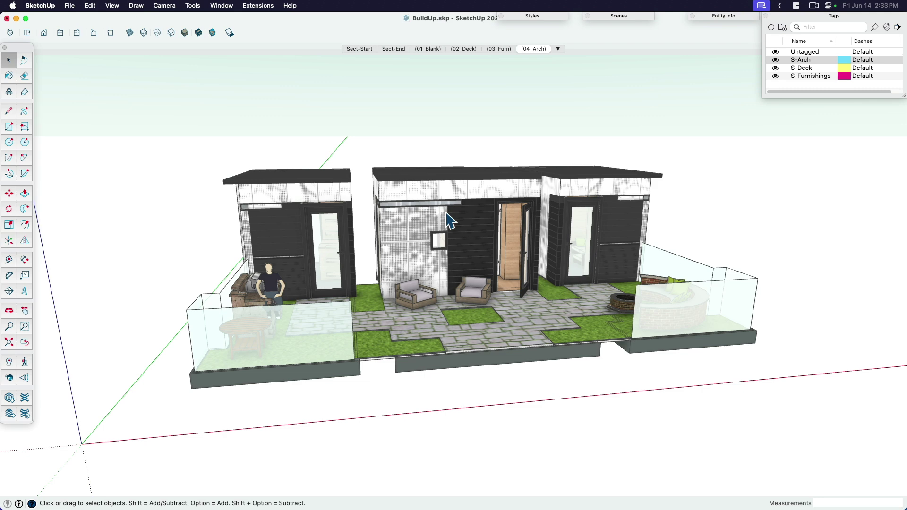
pyautogui.click(359, 49)
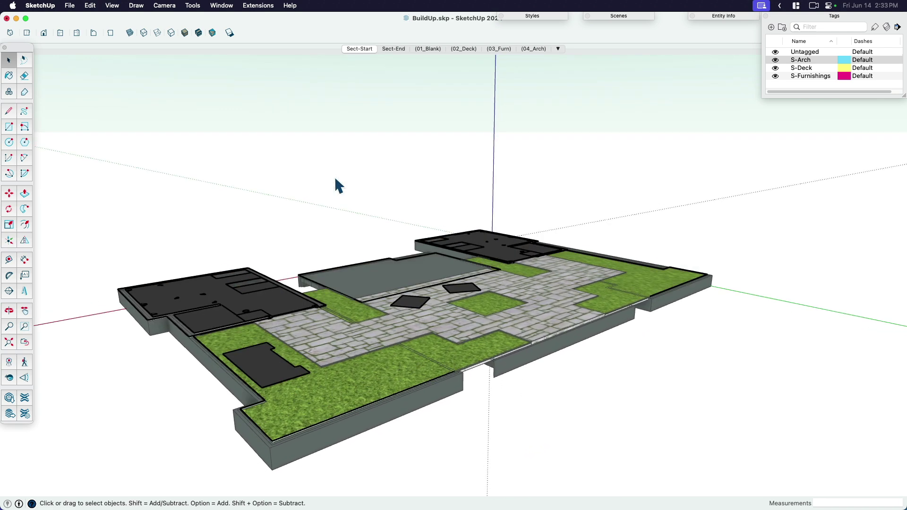
# Turn off Section Cuts in the EMS Default style, update it, and recall the Sect-End scene.
pyautogui.click(551, 14)
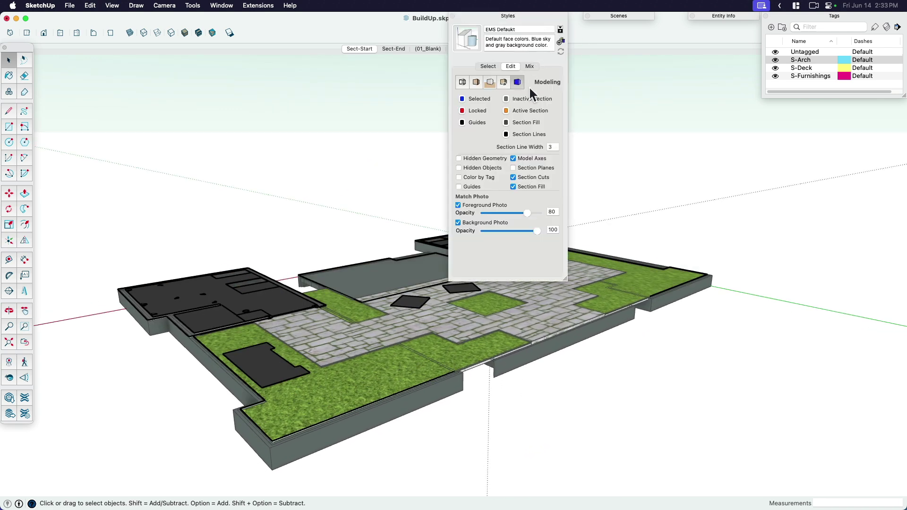
pyautogui.click(513, 178)
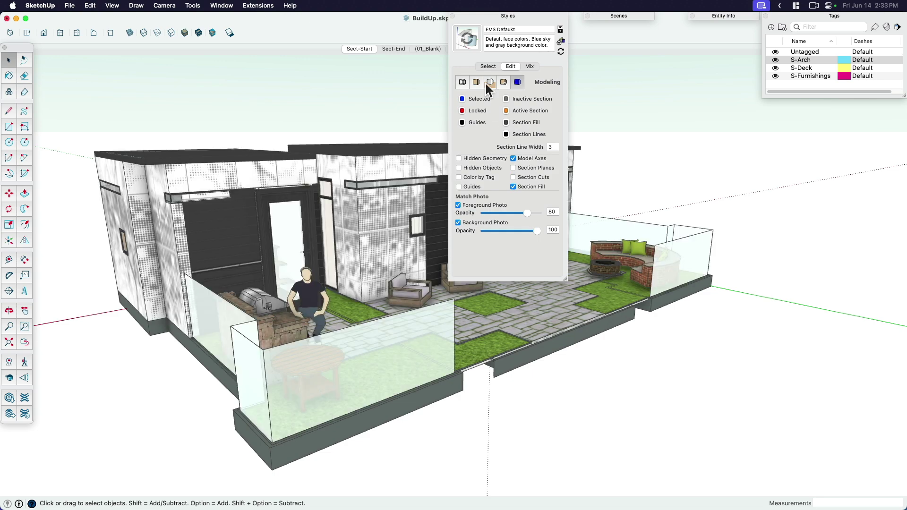
pyautogui.click(473, 44)
pyautogui.click(482, 17)
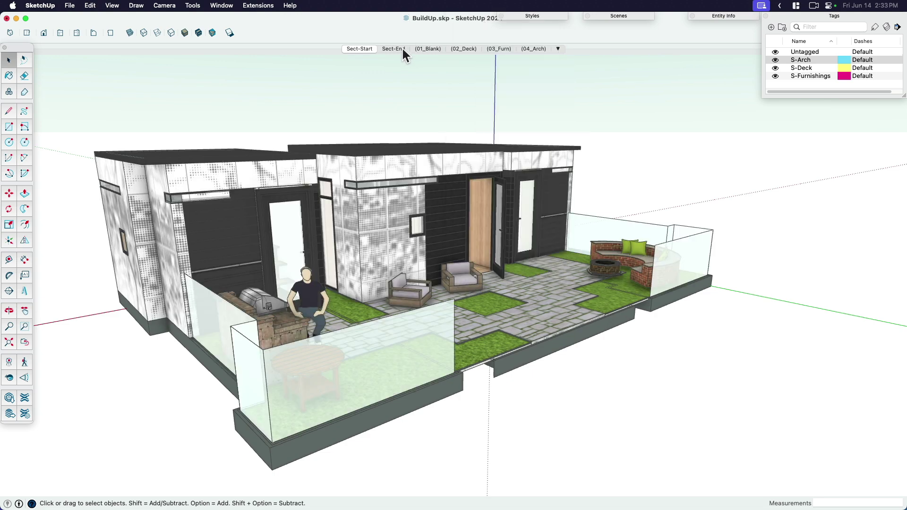
pyautogui.click(399, 49)
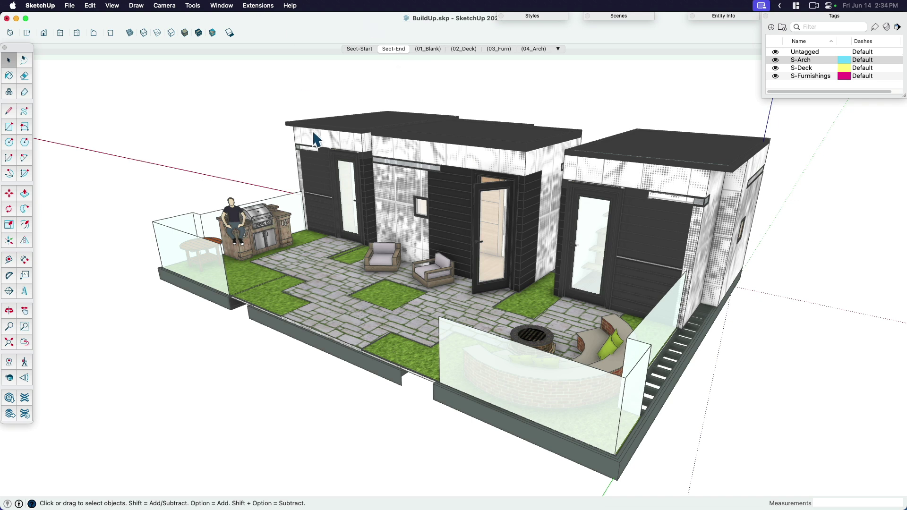
# Select the whole model, turn on Color by Tag, and clear the selection.
pyautogui.click(422, 174)
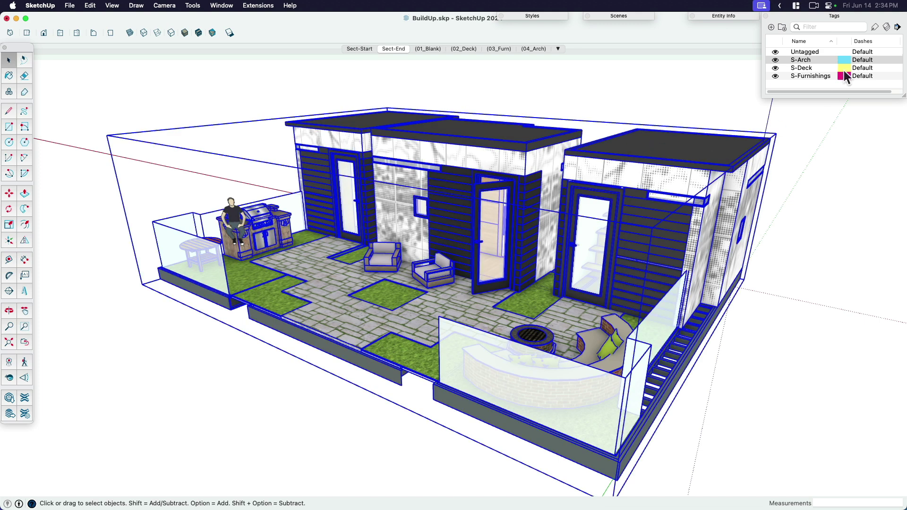
pyautogui.click(886, 27)
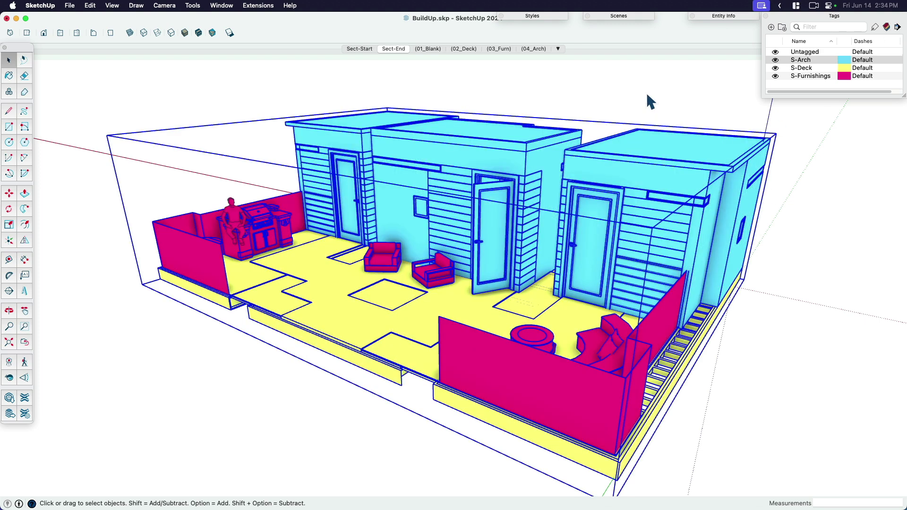
pyautogui.click(662, 85)
# On the Sect-Start scene, hide the S-Arch and S-Furnishings tags so only S-Deck shows.
pyautogui.click(359, 49)
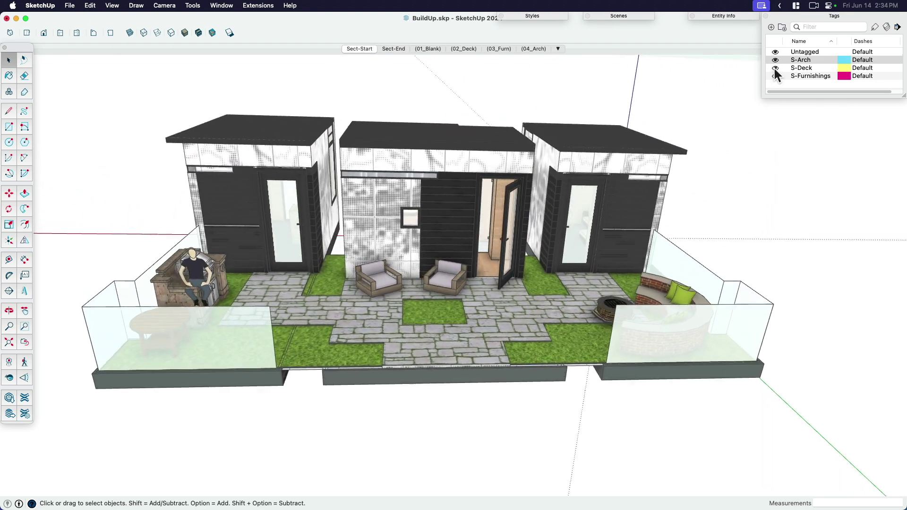
pyautogui.click(775, 67)
pyautogui.click(775, 60)
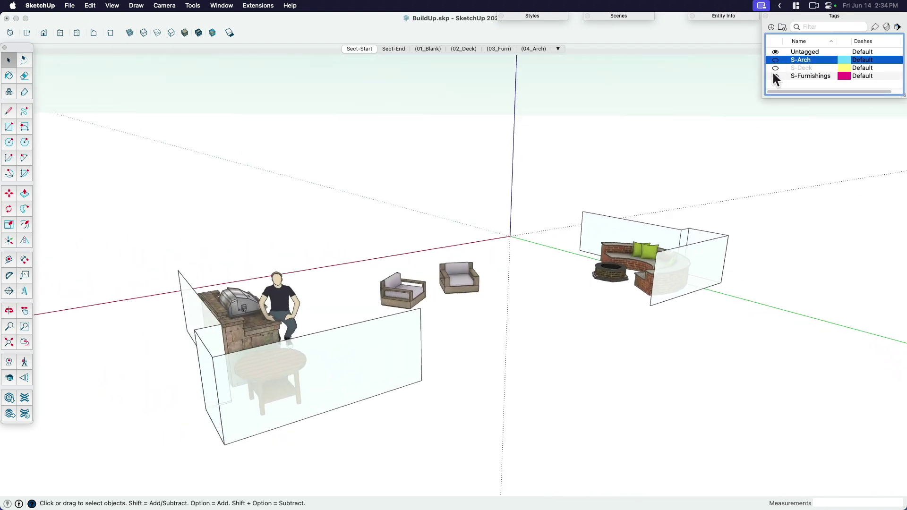
pyautogui.click(776, 76)
pyautogui.click(775, 60)
pyautogui.click(776, 68)
pyautogui.click(776, 60)
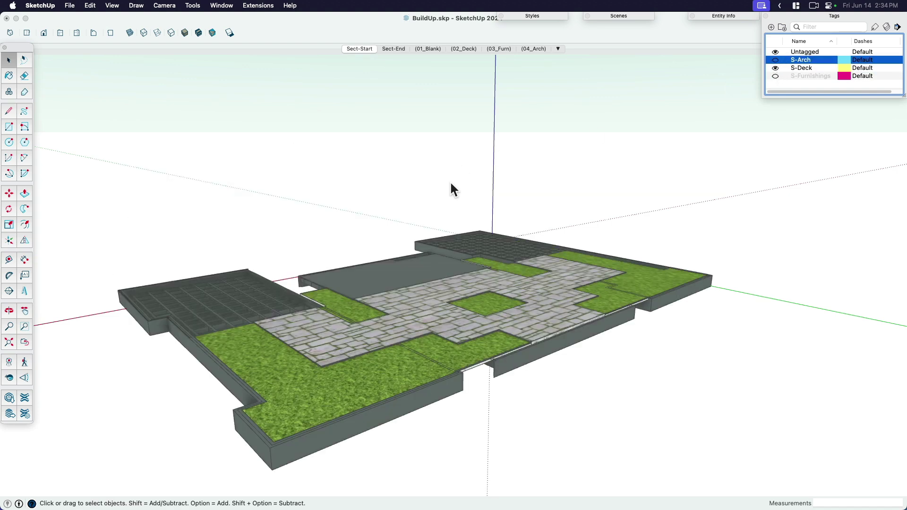
pyautogui.click(74, 7)
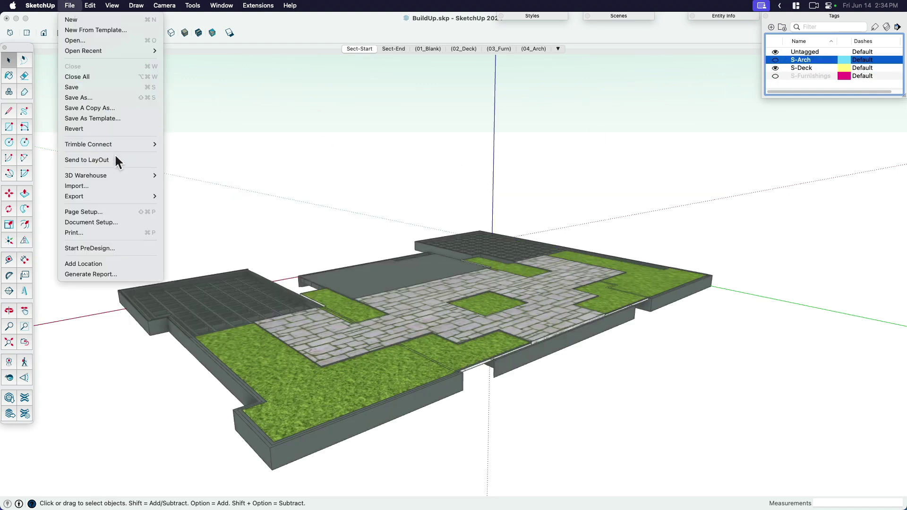
pyautogui.moveTo(112, 196)
pyautogui.click(188, 226)
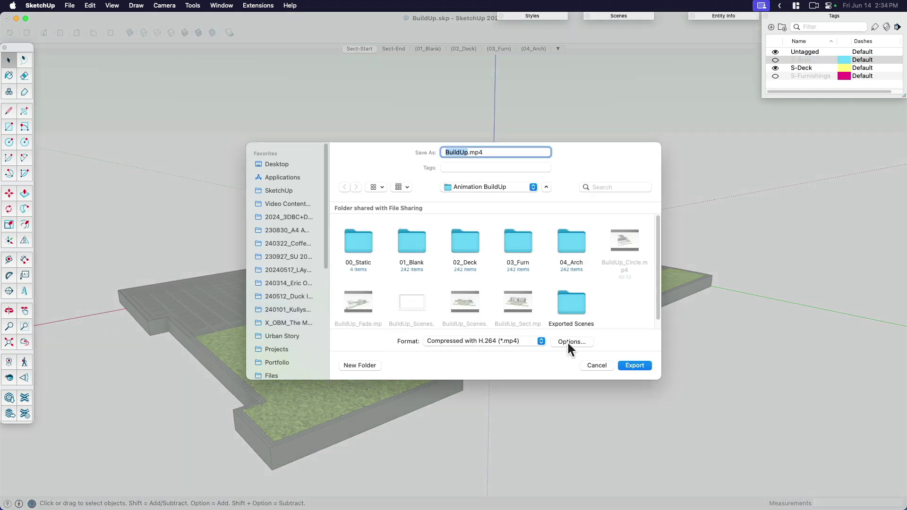
pyautogui.scroll(-5, 325, 311)
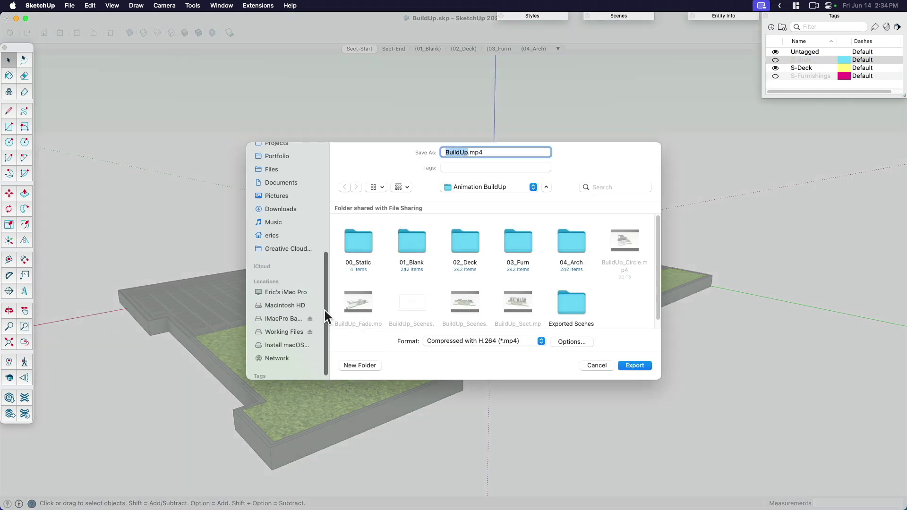
pyautogui.moveTo(328, 309); pyautogui.dragTo(244, 303)
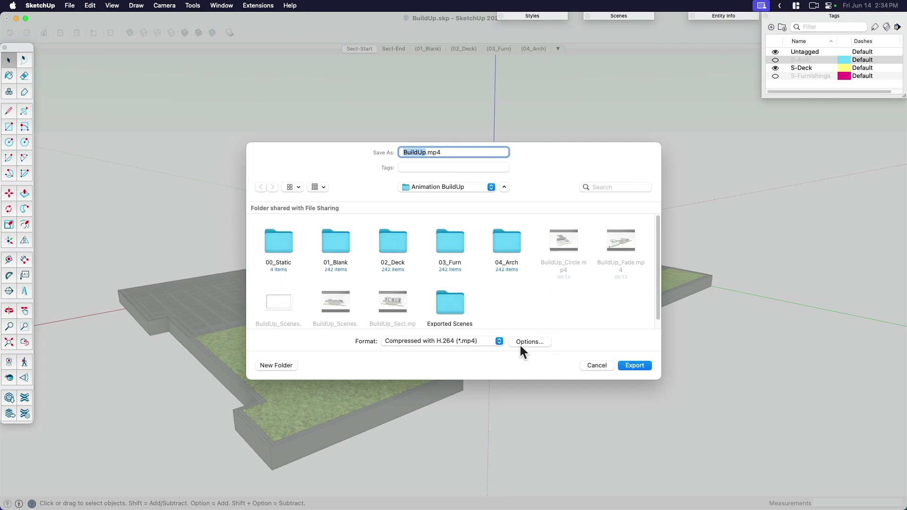
pyautogui.click(529, 341)
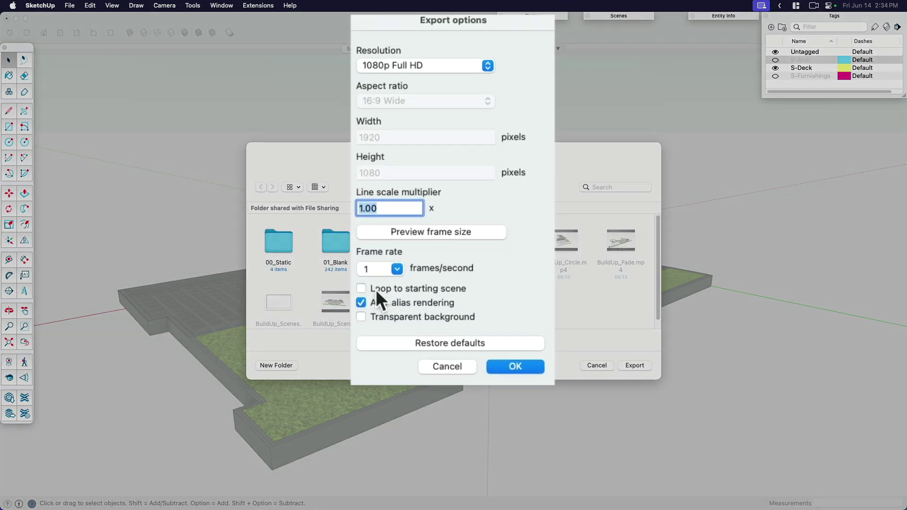
pyautogui.click(372, 268)
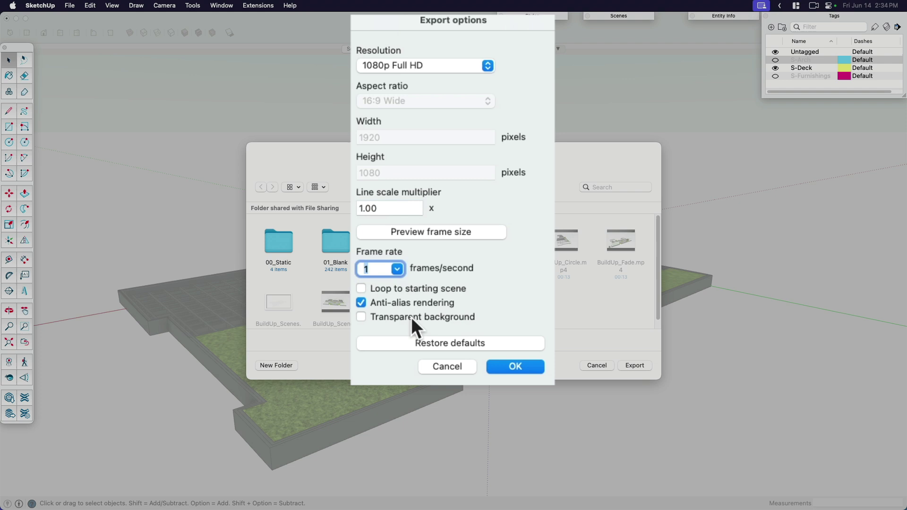
pyautogui.write('24')
pyautogui.press('Tab')
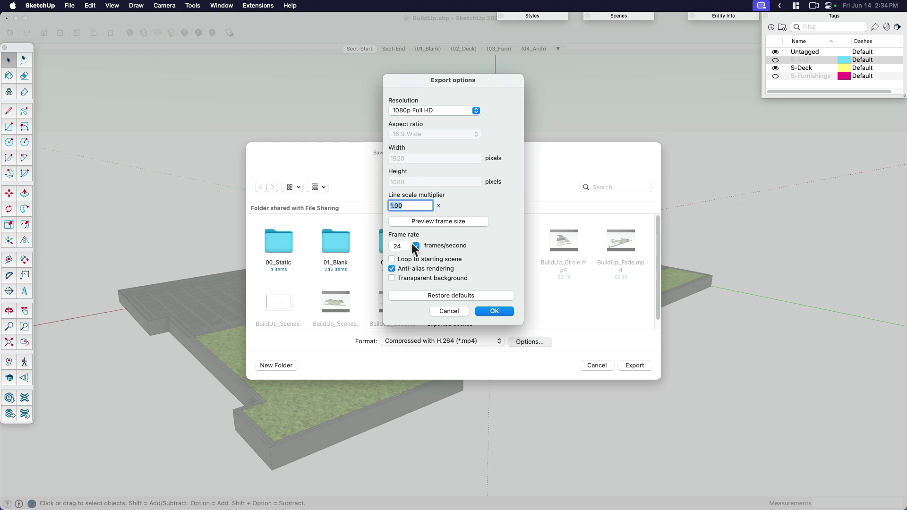
pyautogui.click(416, 246)
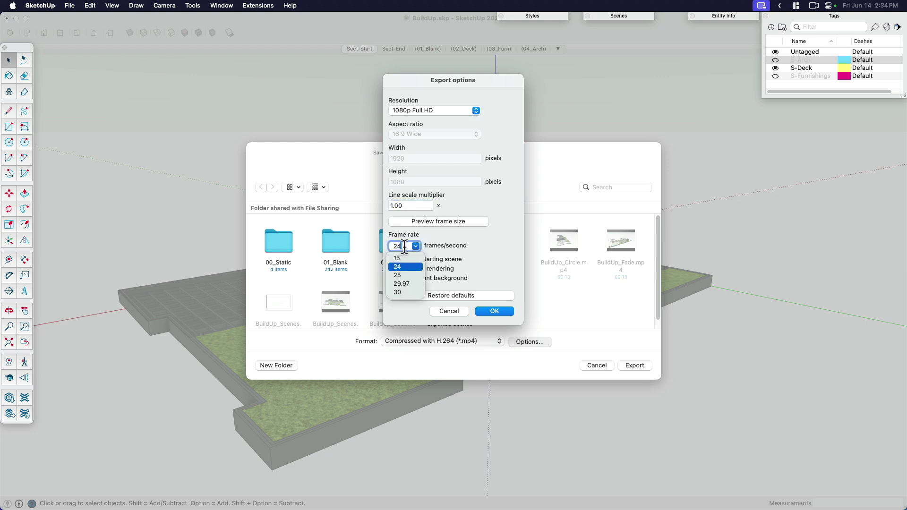
pyautogui.moveTo(405, 246); pyautogui.dragTo(389, 245)
pyautogui.click(449, 310)
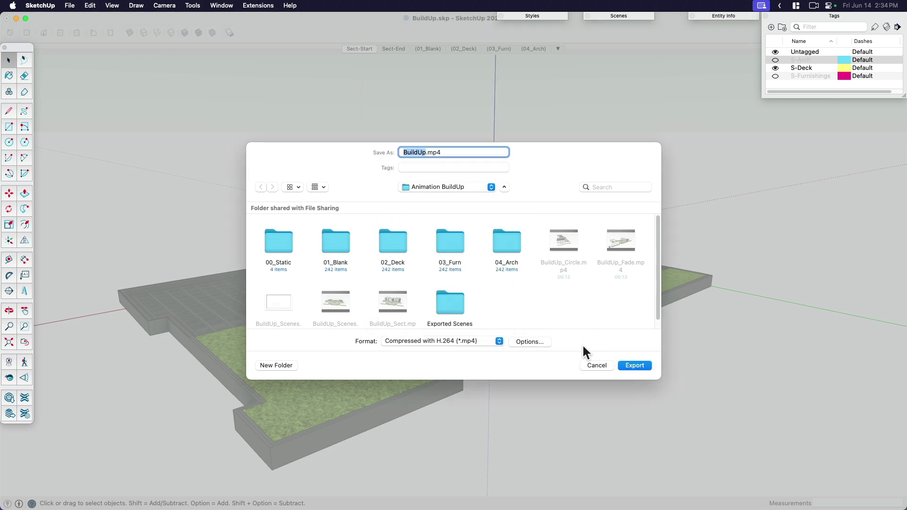
pyautogui.click(232, 7)
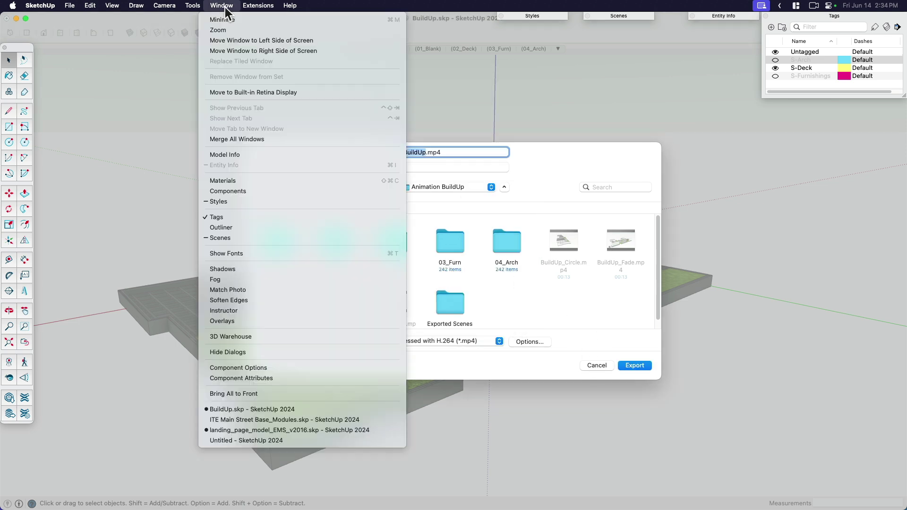
pyautogui.click(235, 156)
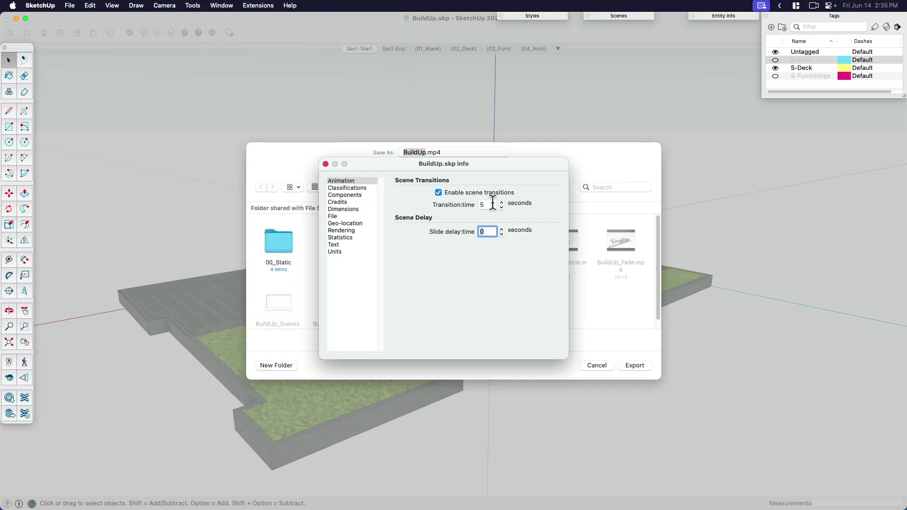
pyautogui.click(493, 205)
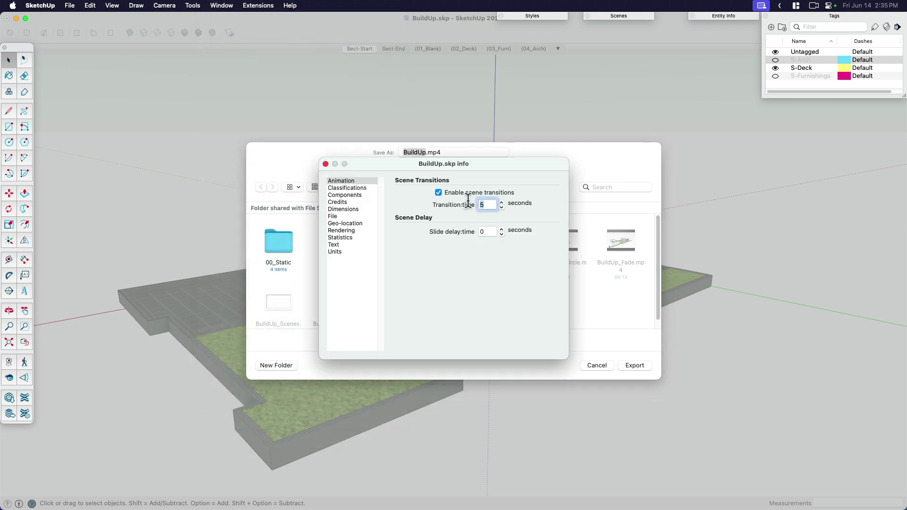
pyautogui.click(325, 164)
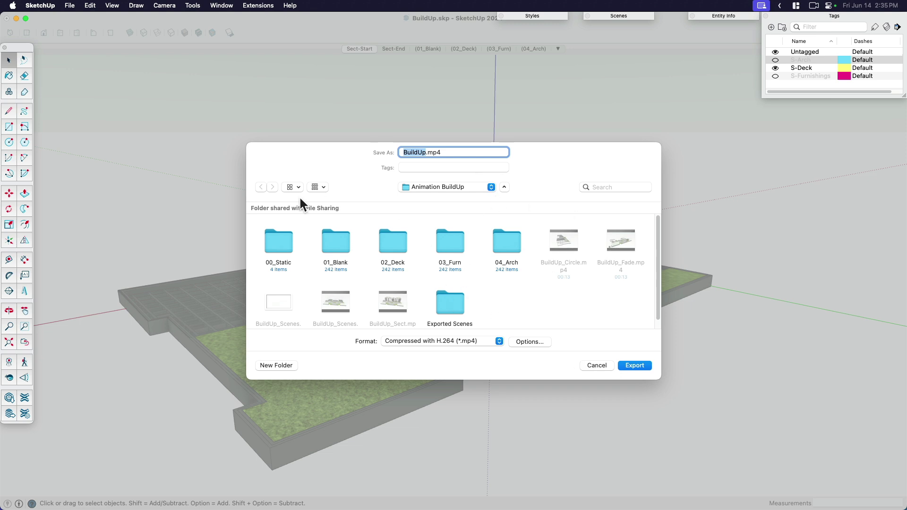
# Cancel the animation export, show the S-Furnishings and S-Arch tags, and recall Sect-End.
pyautogui.click(597, 365)
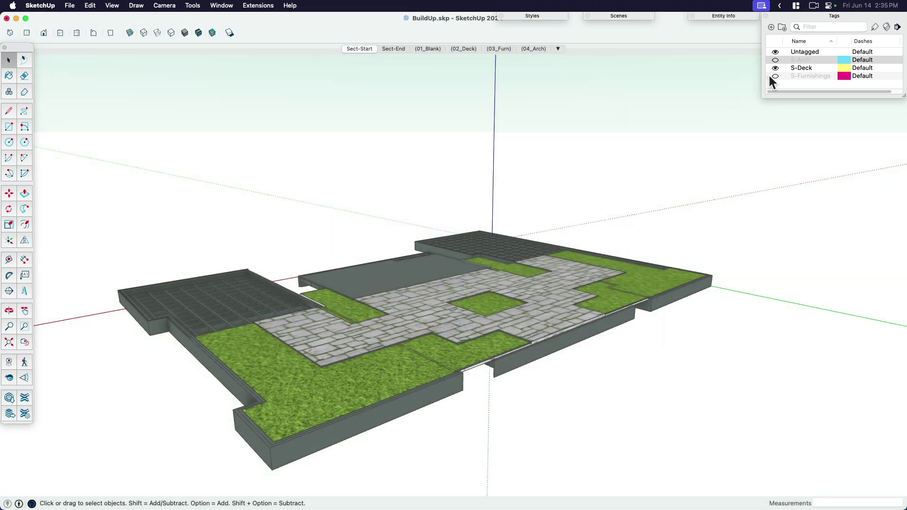
pyautogui.click(776, 76)
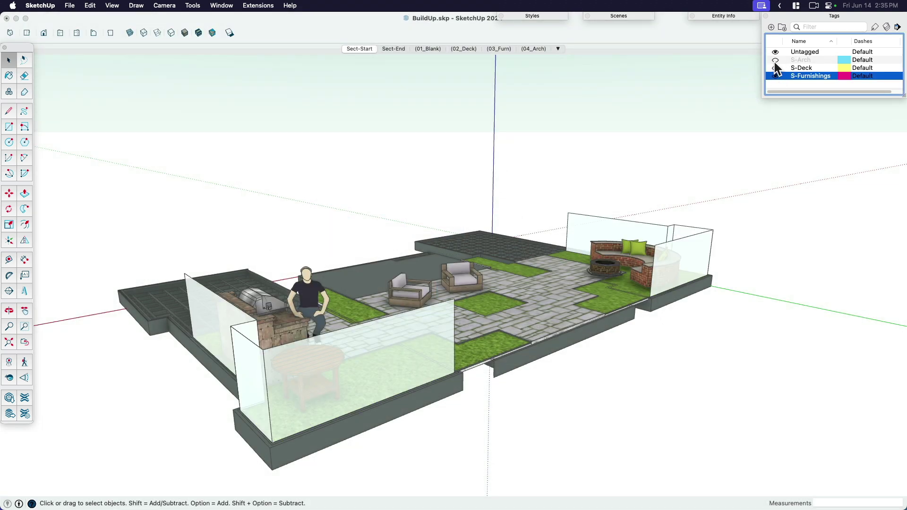
pyautogui.click(775, 60)
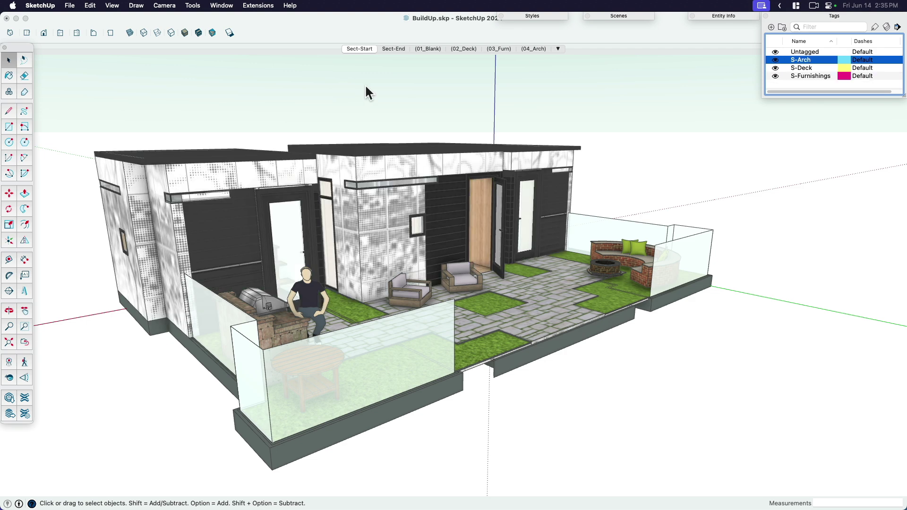
pyautogui.click(396, 50)
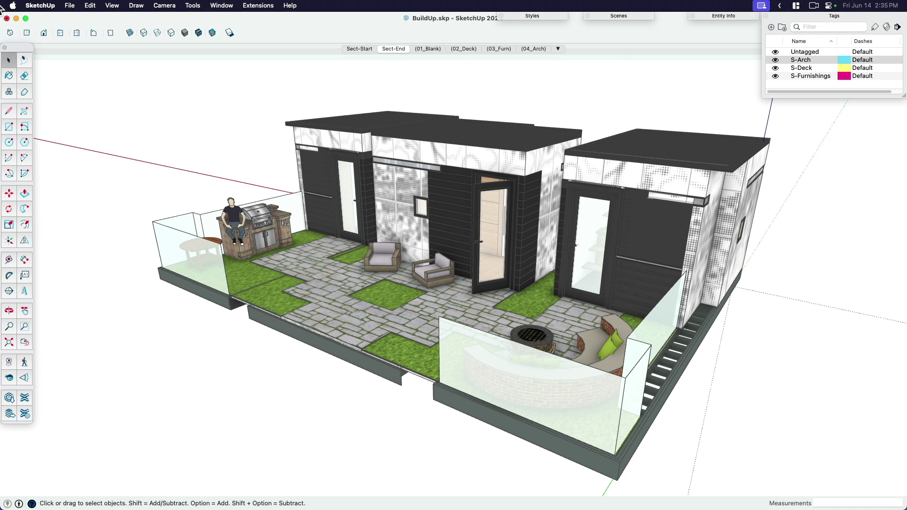
# Switch to Finder's Animation BuildUp folder and play BuildUp_Scenes.mp4 in QuickTime.
pyautogui.press('super+Tab')
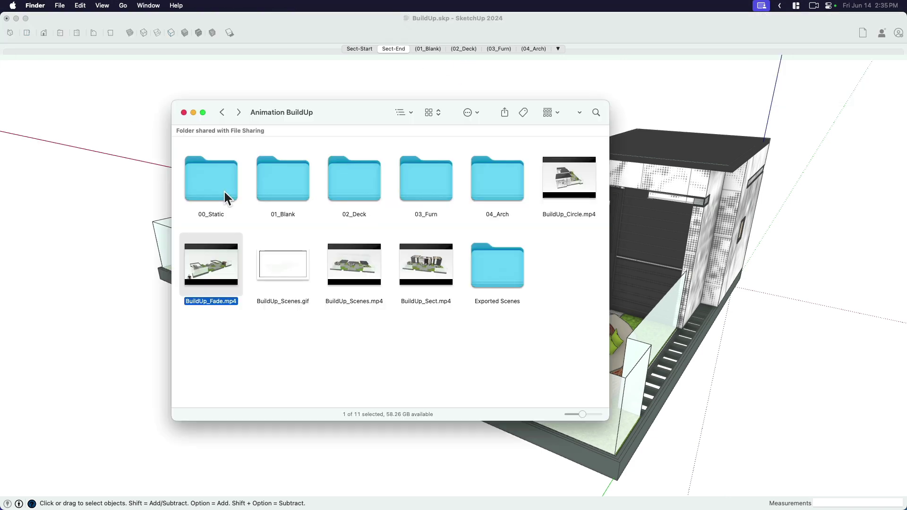
pyautogui.click(362, 306)
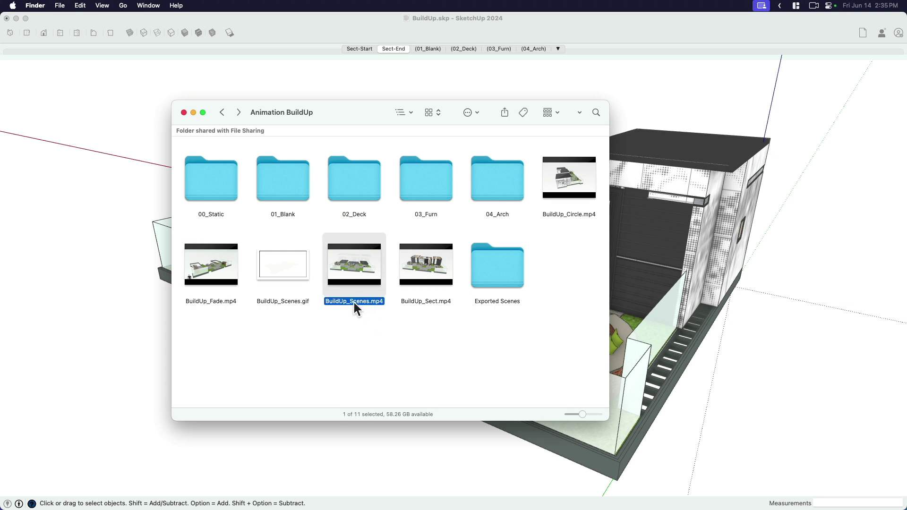
pyautogui.doubleClick(355, 305)
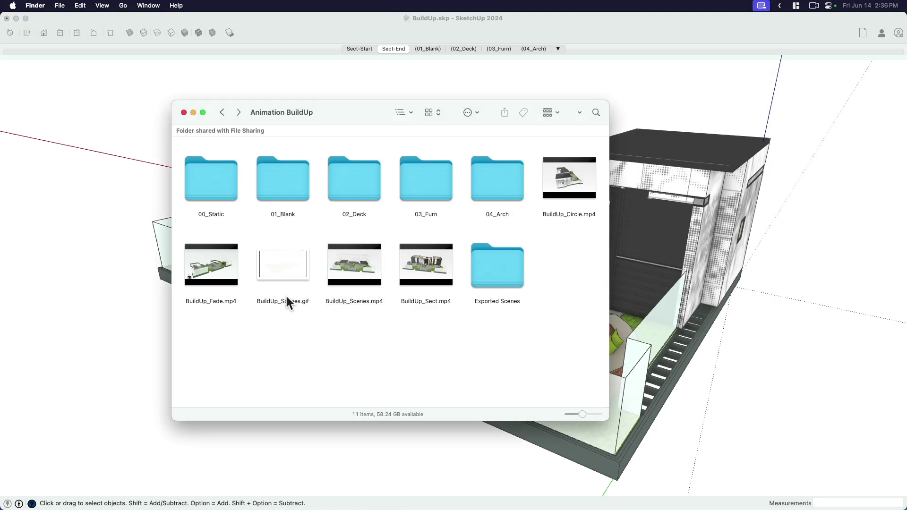
# Preview BuildUp_Scenes.gif in gallery view, enlarging and raising the Finder window.
pyautogui.click(279, 301)
pyautogui.click(431, 114)
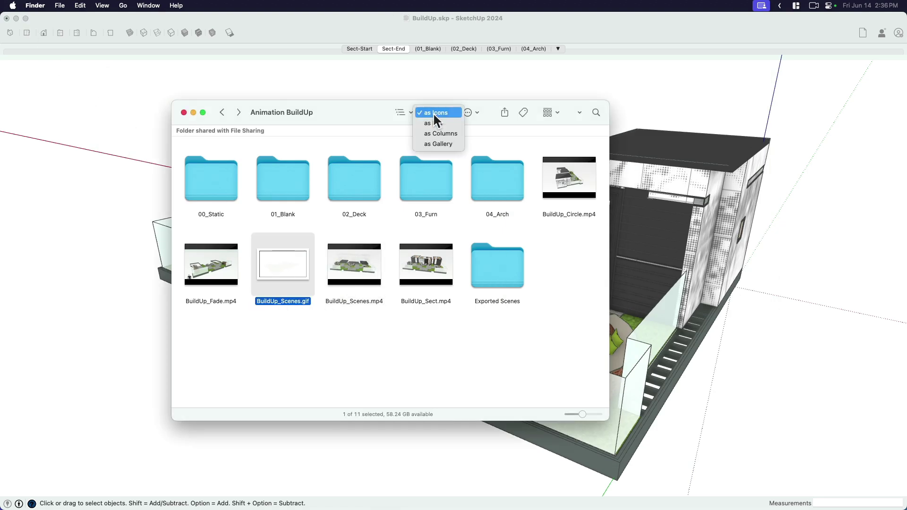
pyautogui.click(444, 144)
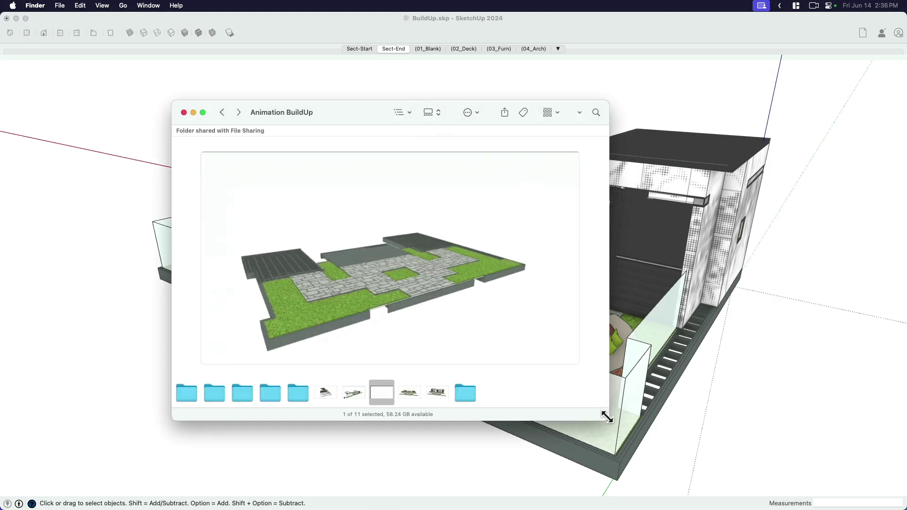
pyautogui.moveTo(607, 416); pyautogui.dragTo(771, 473)
pyautogui.moveTo(555, 111); pyautogui.dragTo(540, 45)
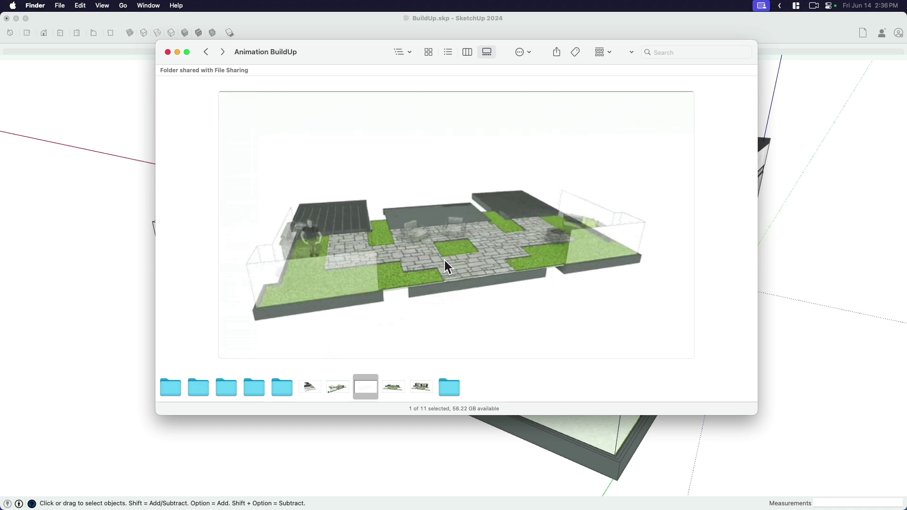
# Re-enable Section Cuts in the style, recall Sect-Start, and deselect the section planes.
pyautogui.click(97, 188)
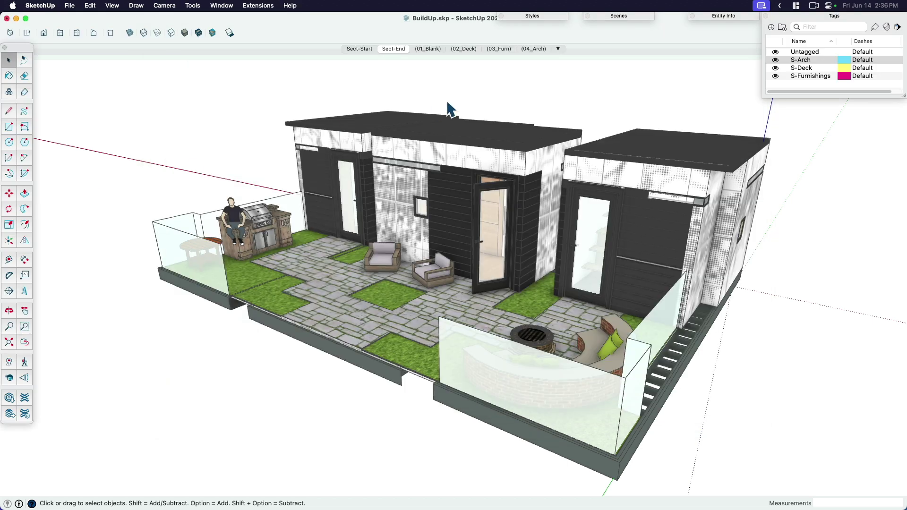
pyautogui.click(545, 17)
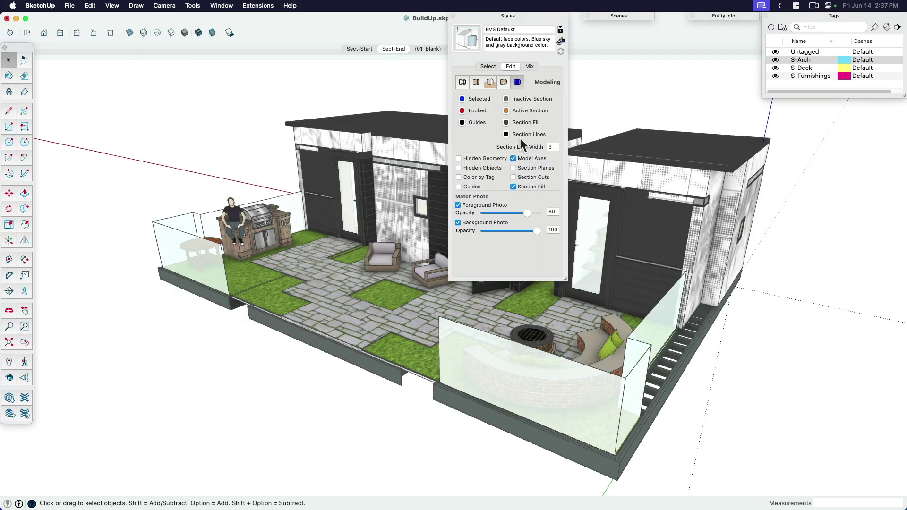
pyautogui.click(514, 177)
pyautogui.click(495, 15)
pyautogui.click(365, 47)
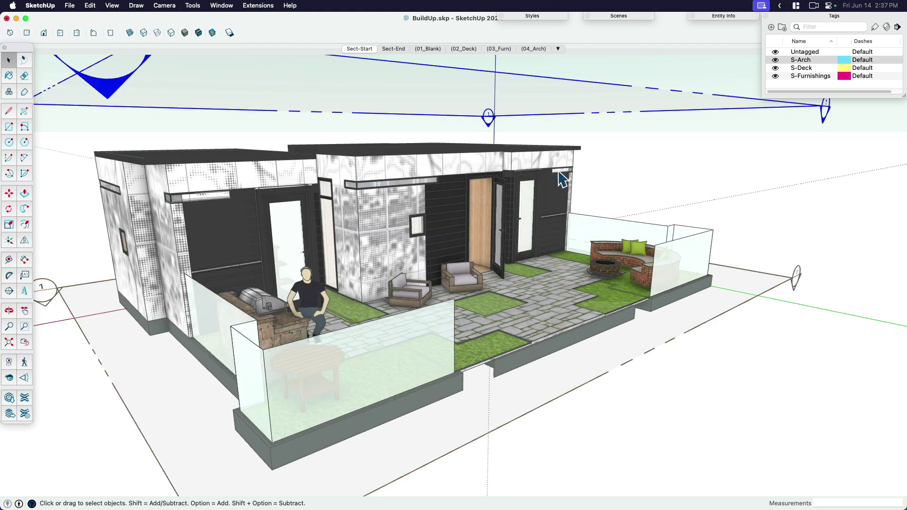
pyautogui.click(652, 178)
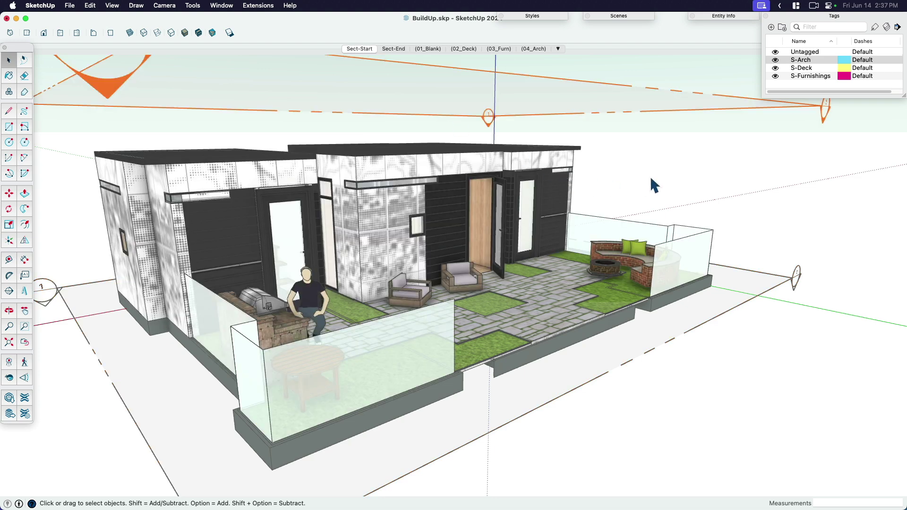